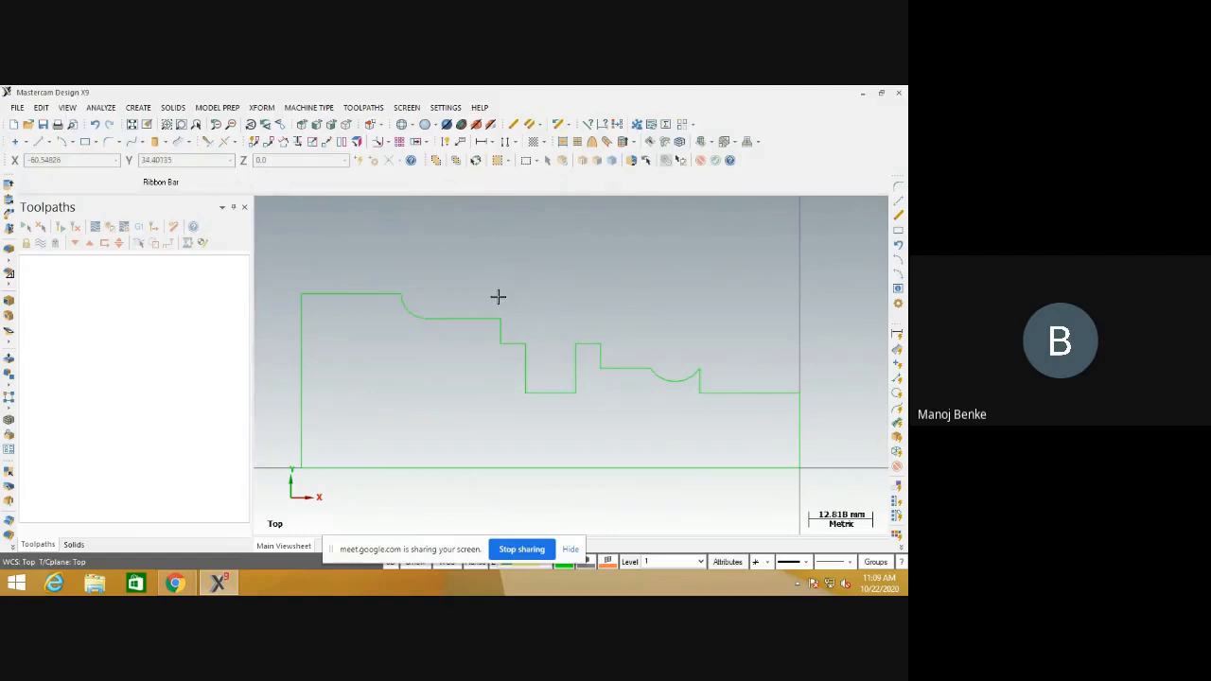
Chamfer the outer corner of the profile's second-highest step with a single distance of 5 mm.
scroll(502, 295, up, 3)
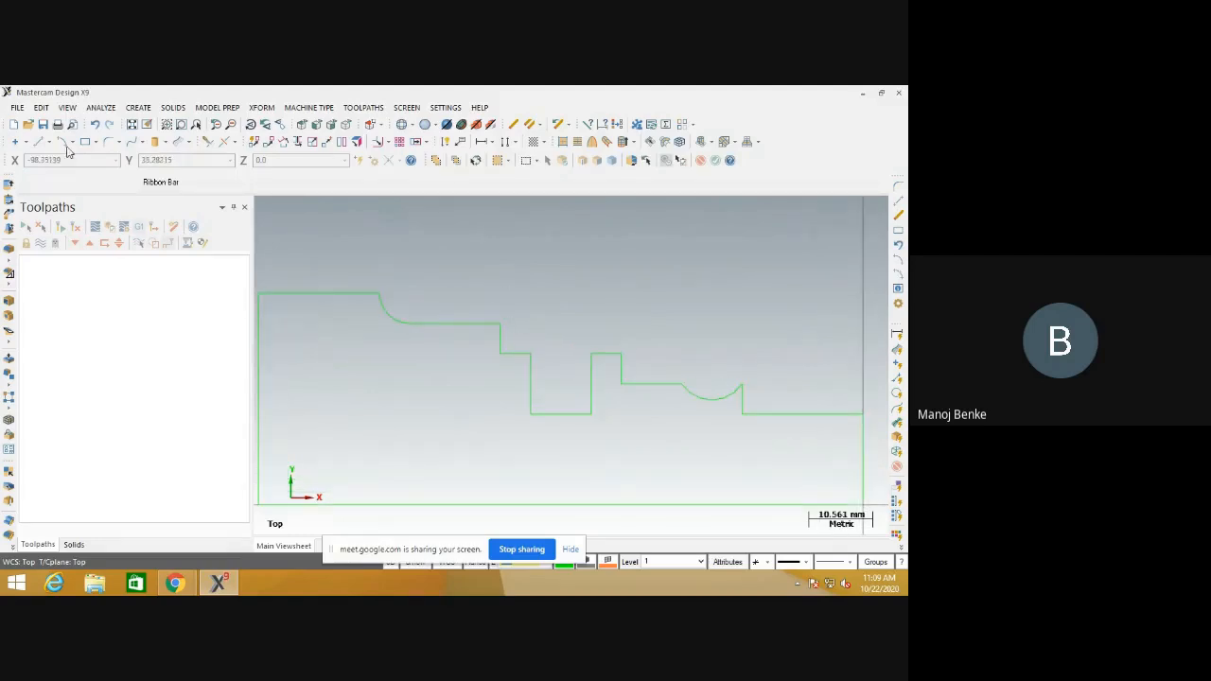
click(118, 143)
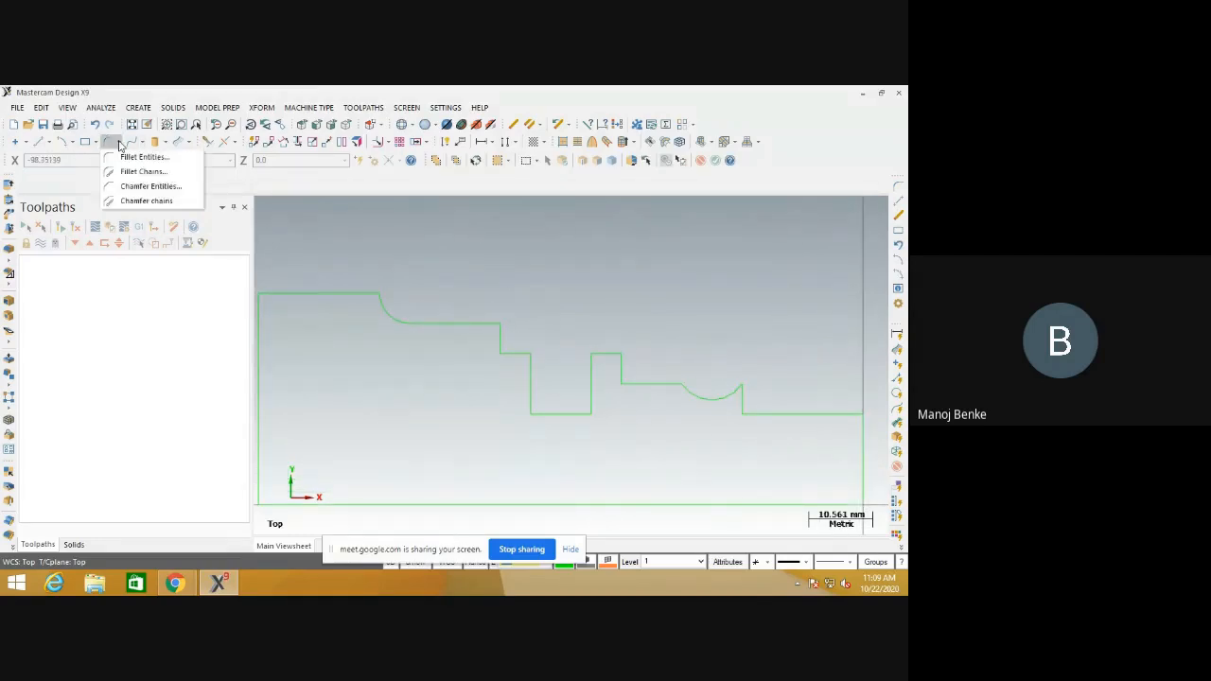
click(139, 188)
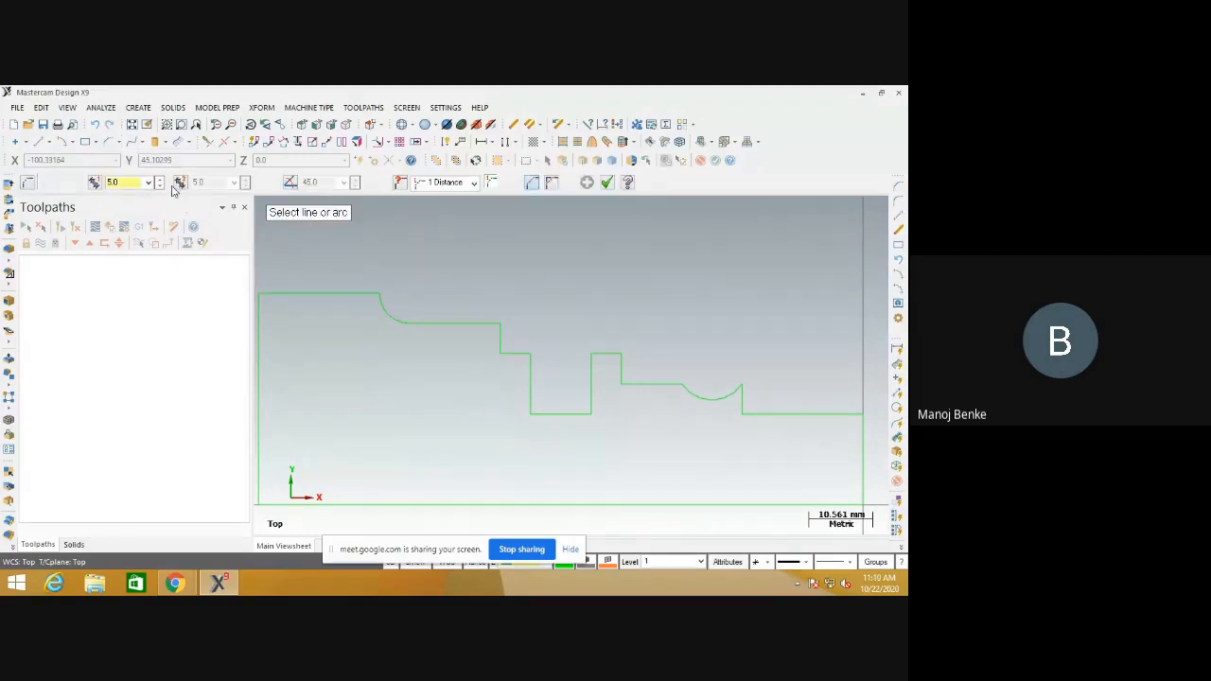
click(497, 338)
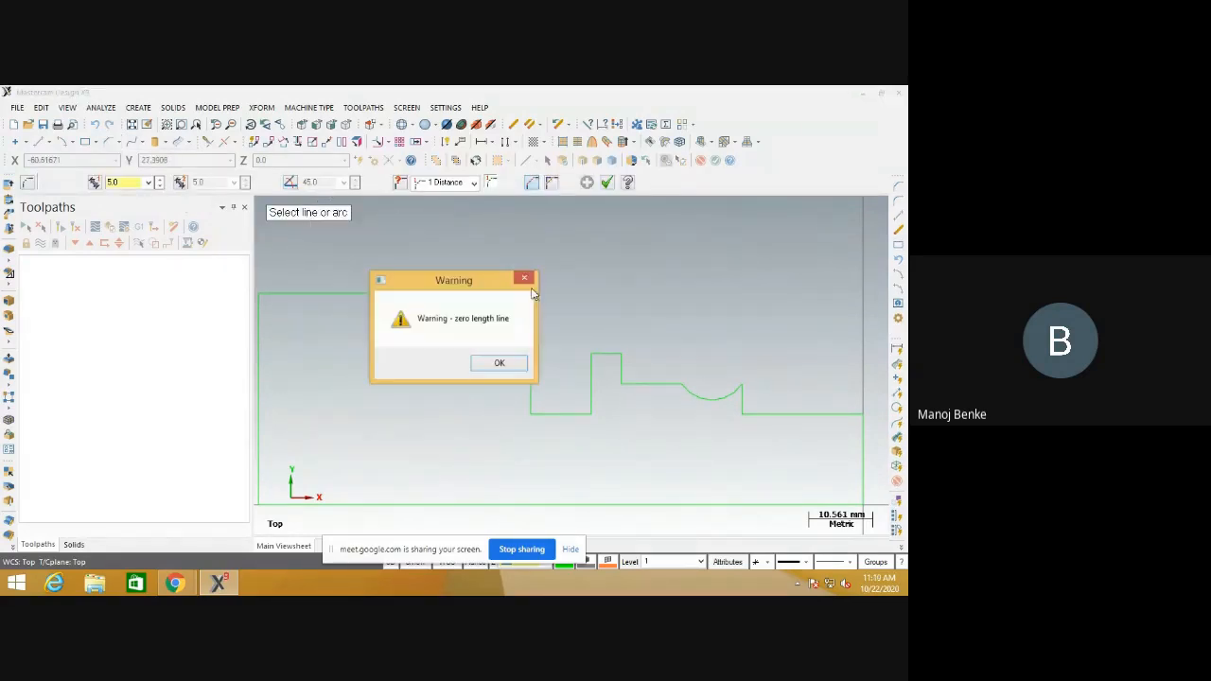
click(496, 360)
key(Escape)
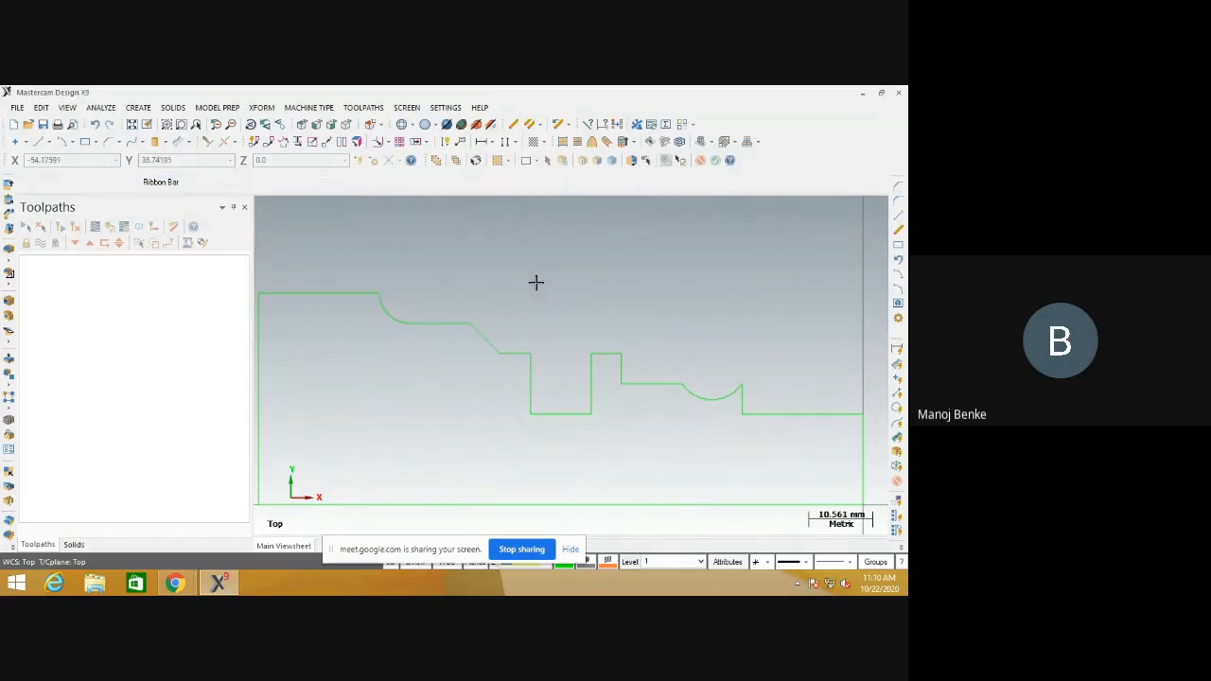
Chamfer the upper corner at the profile's small right end using the Distance/Angle method, 2 mm at 45 degrees.
scroll(416, 359, down, 2)
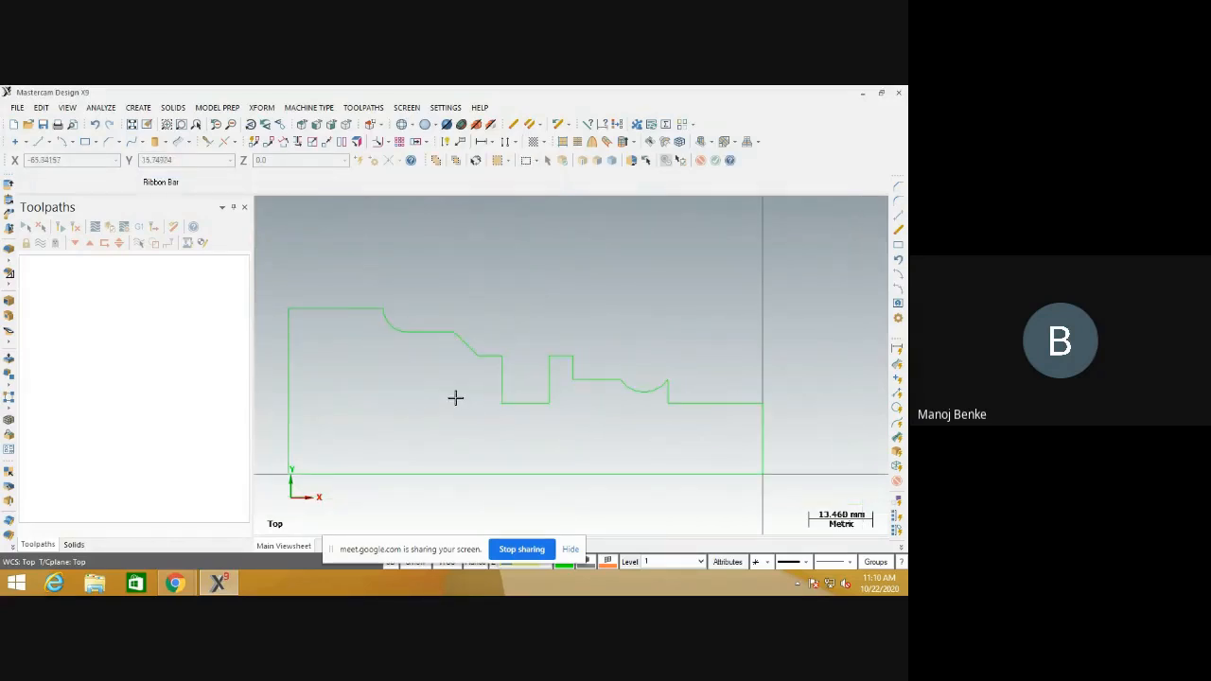
scroll(460, 393, down, 1)
scroll(460, 393, down, 2)
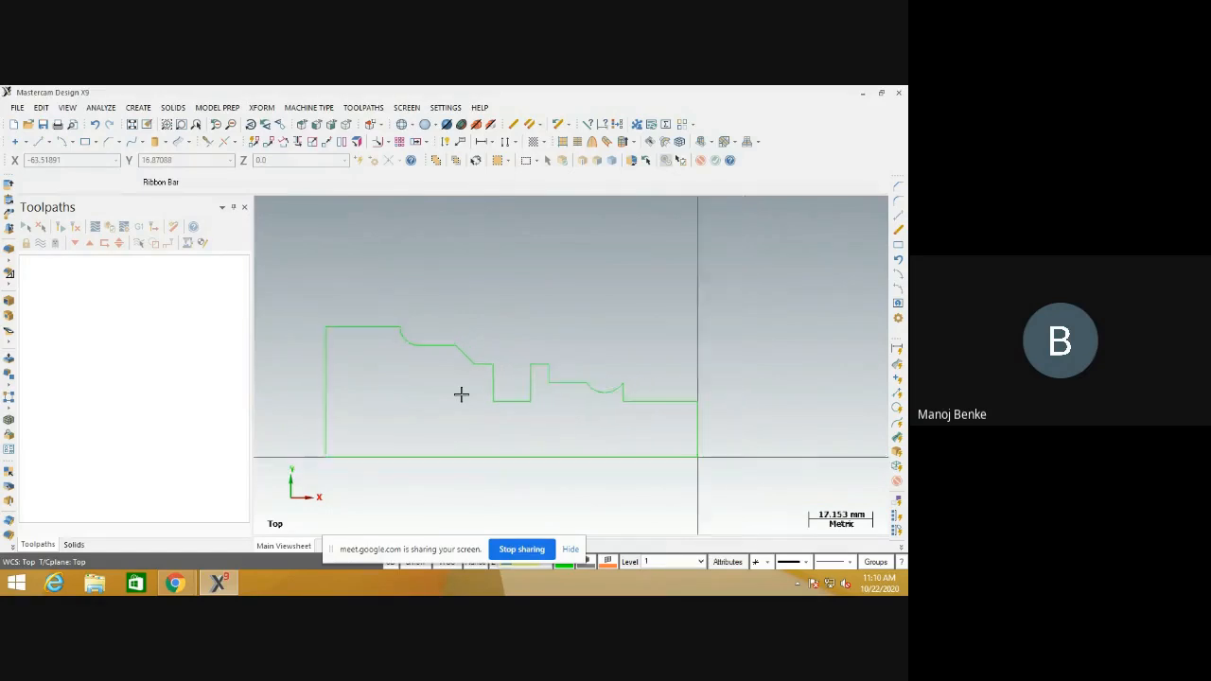
scroll(743, 419, up, 1)
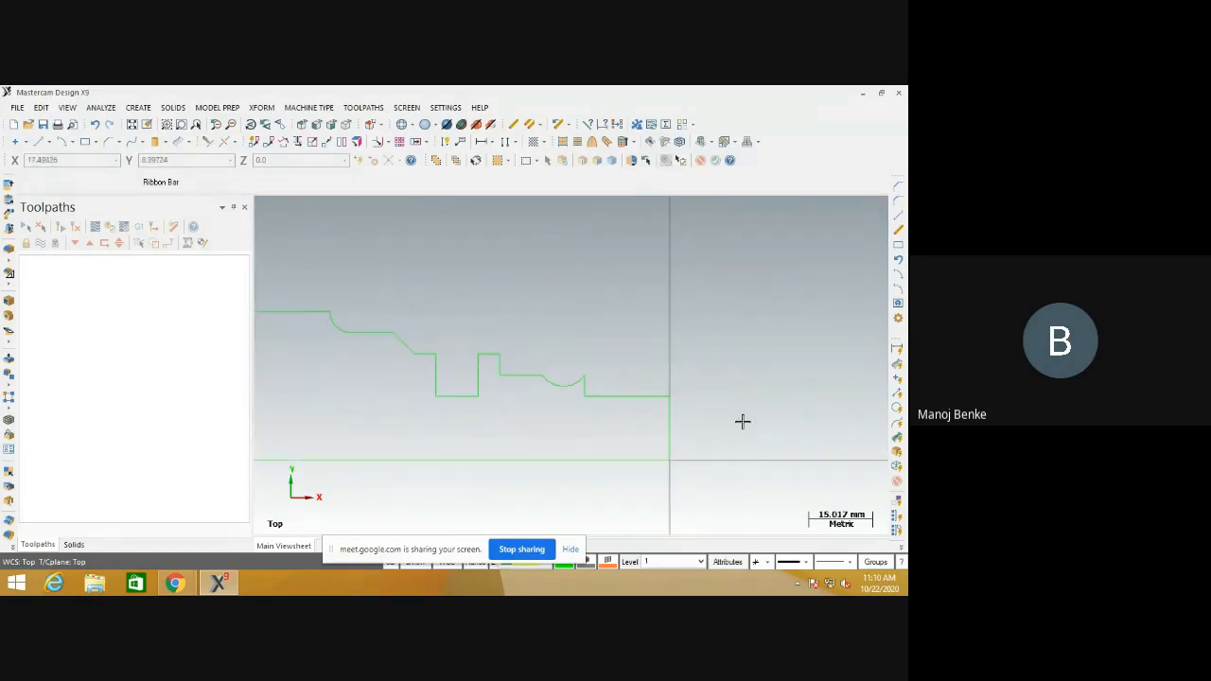
click(104, 142)
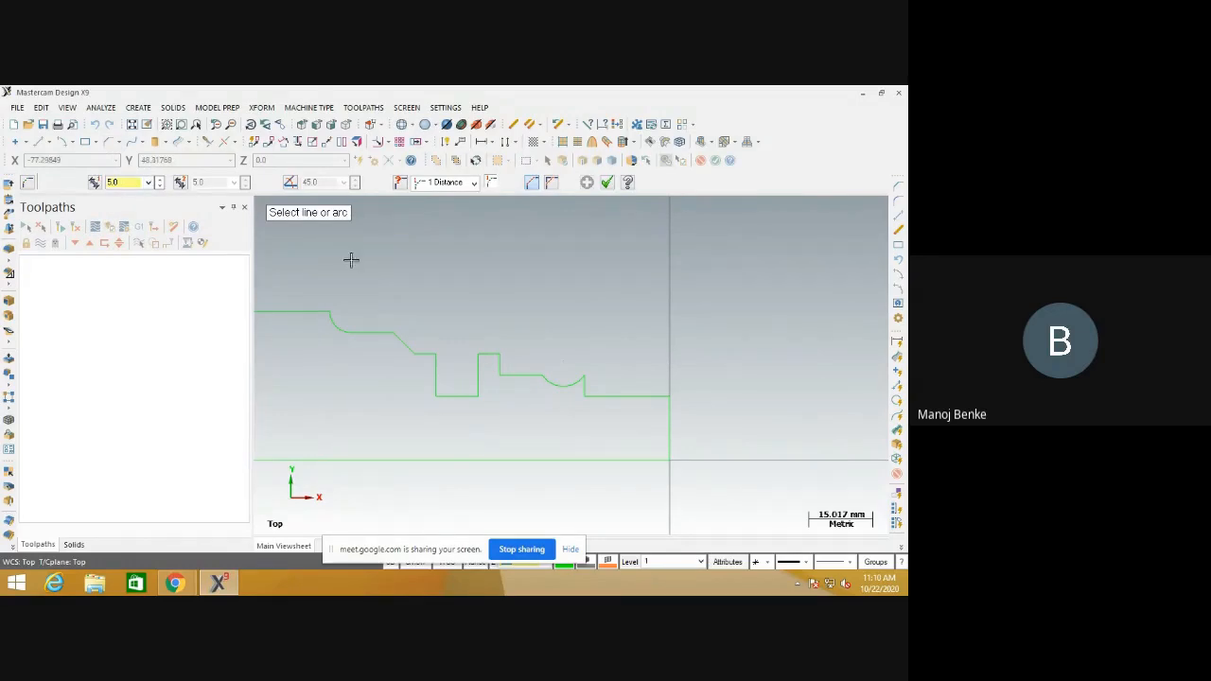
click(650, 399)
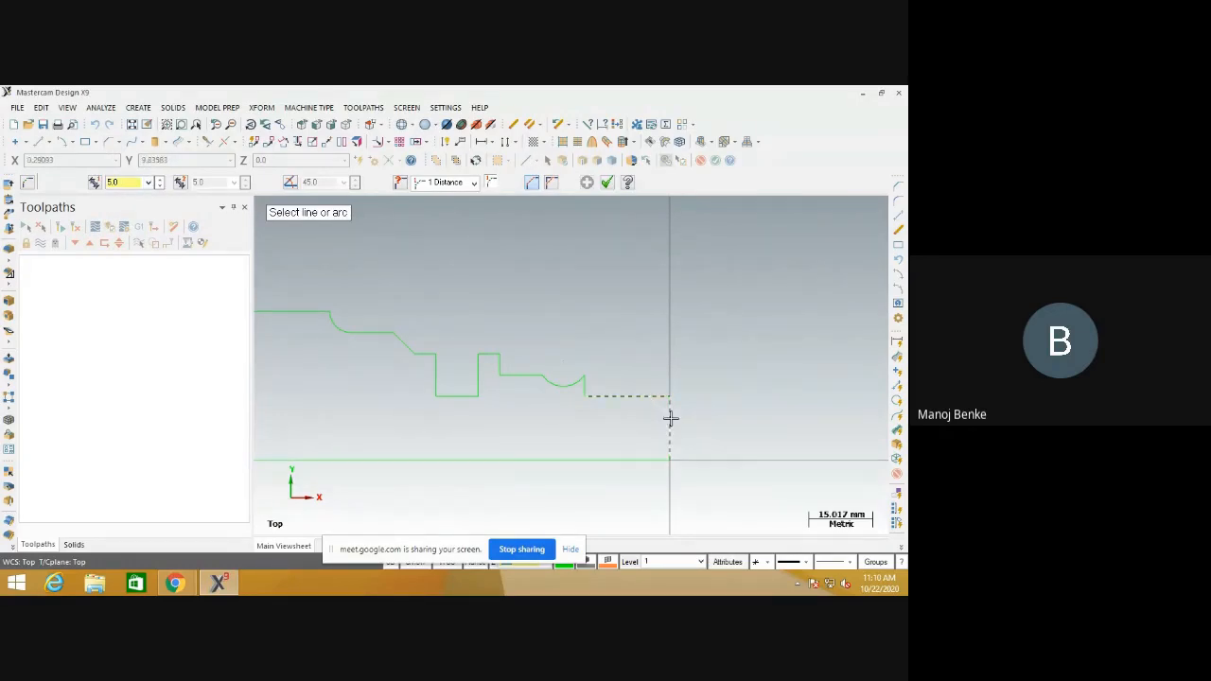
click(669, 417)
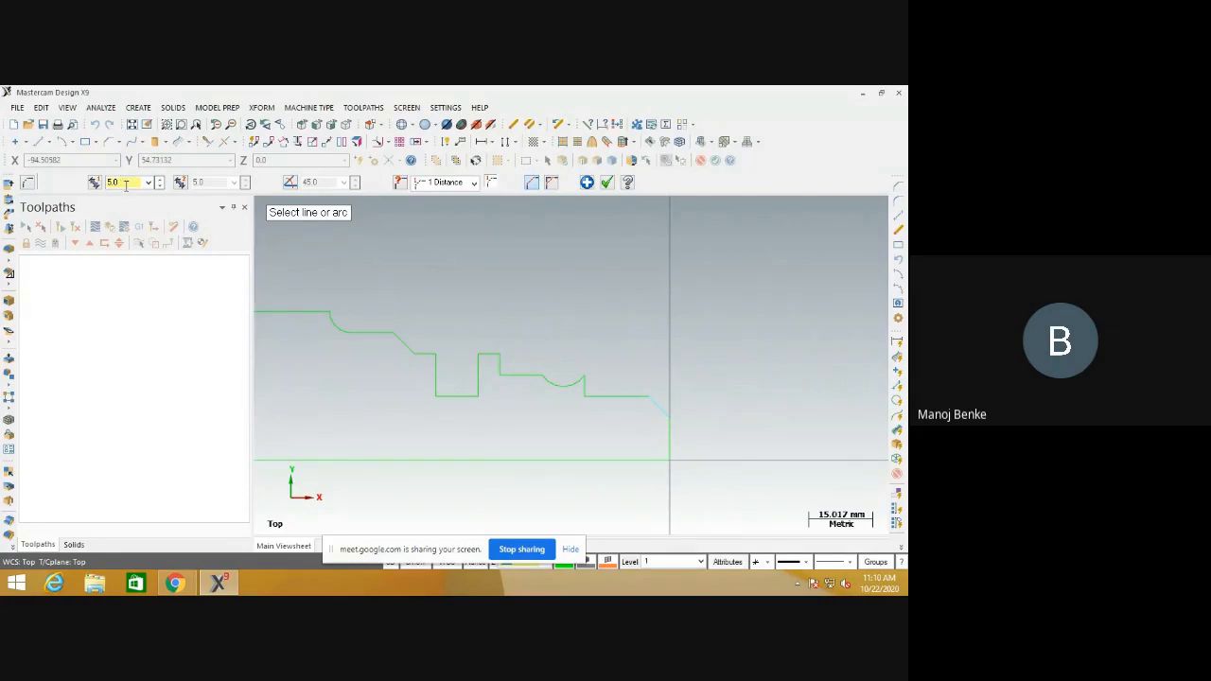
click(471, 185)
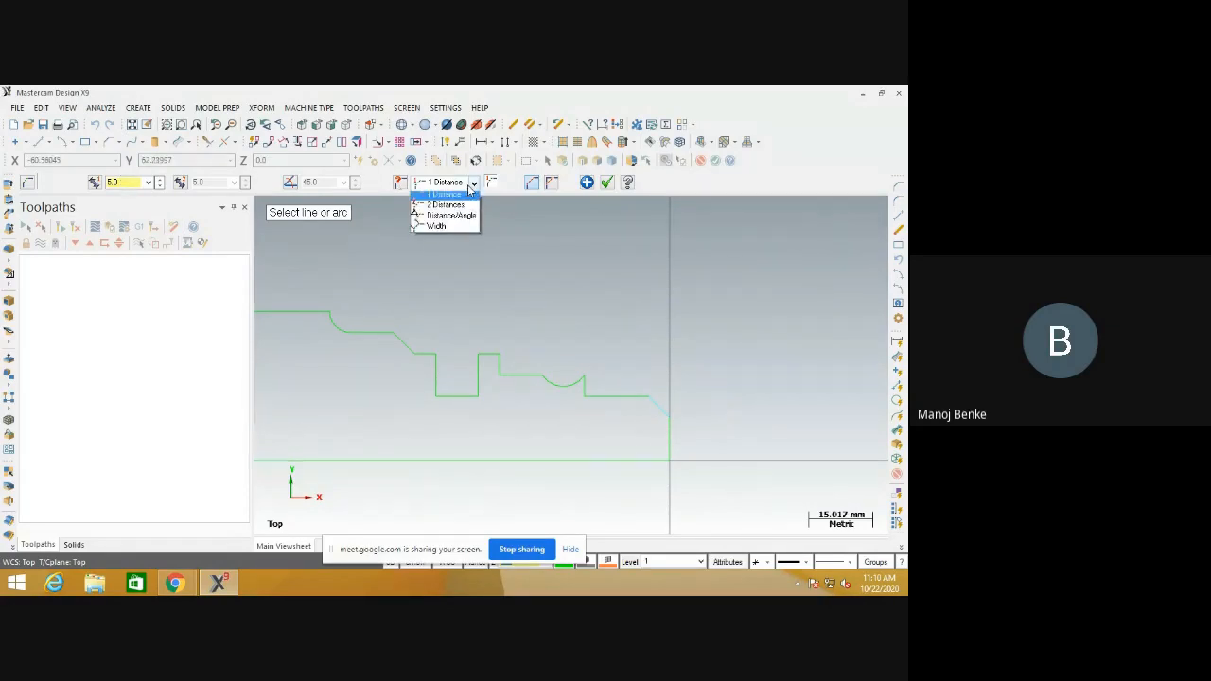
click(451, 216)
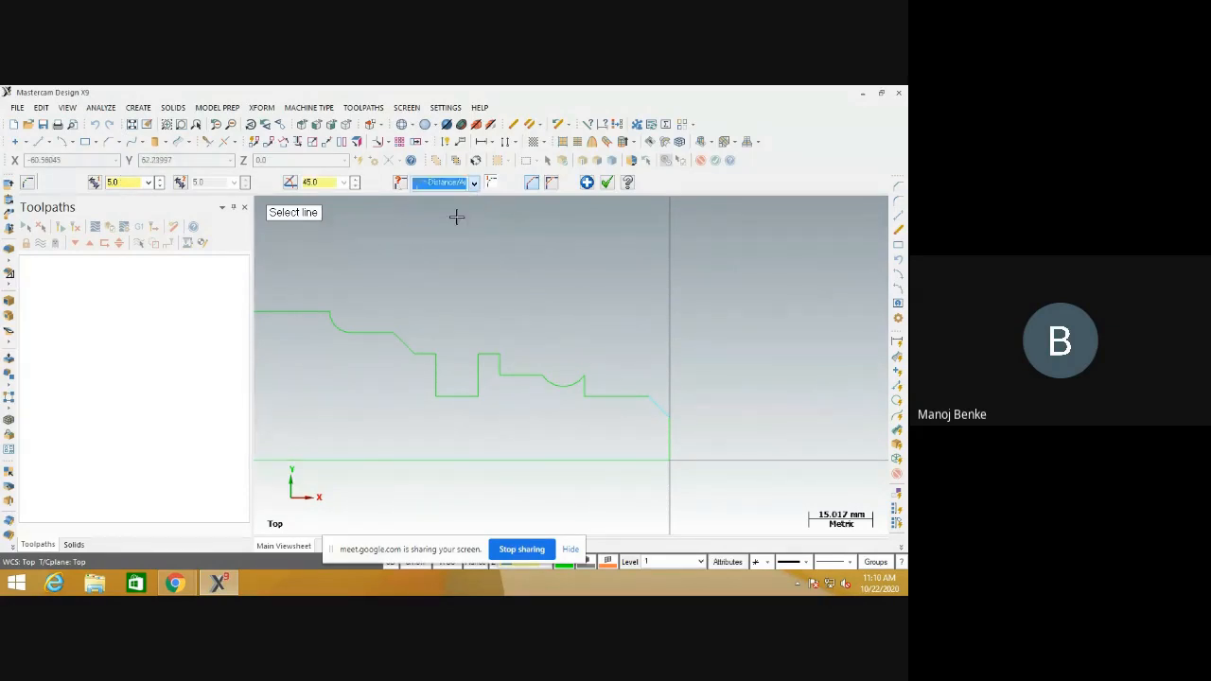
double_click(135, 183)
text(3)
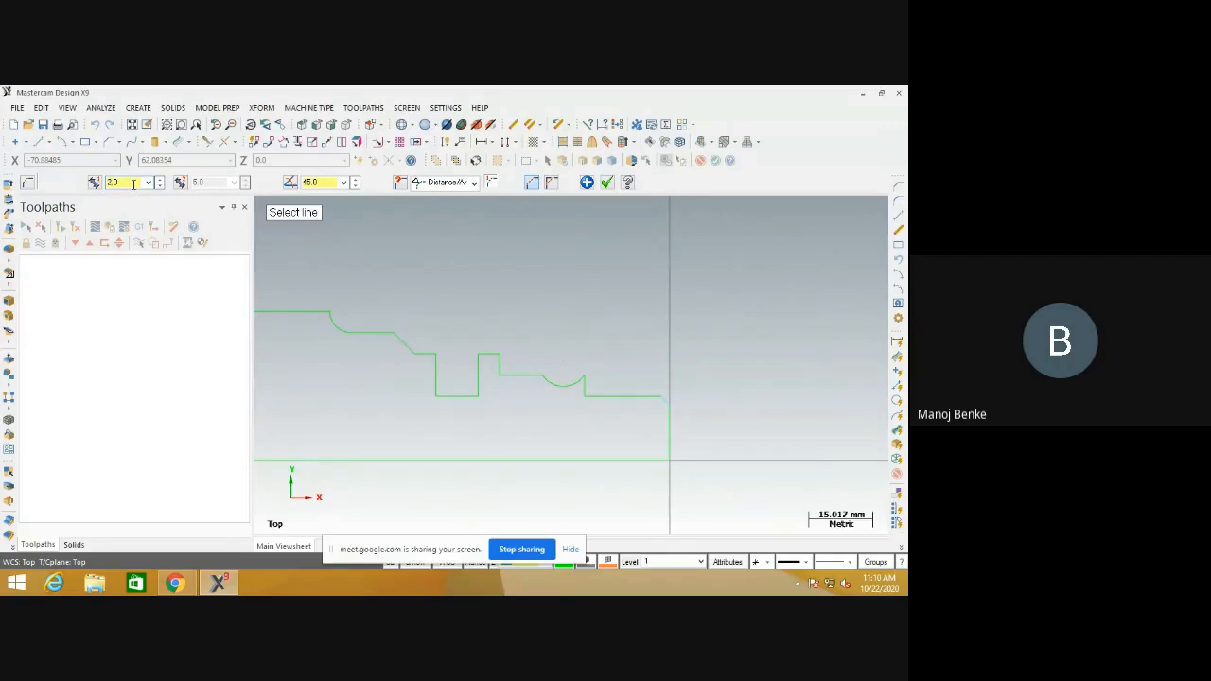
click(607, 182)
Revolve the closed profile chain about its long horizontal base line to create a solid body.
scroll(671, 420, down, 3)
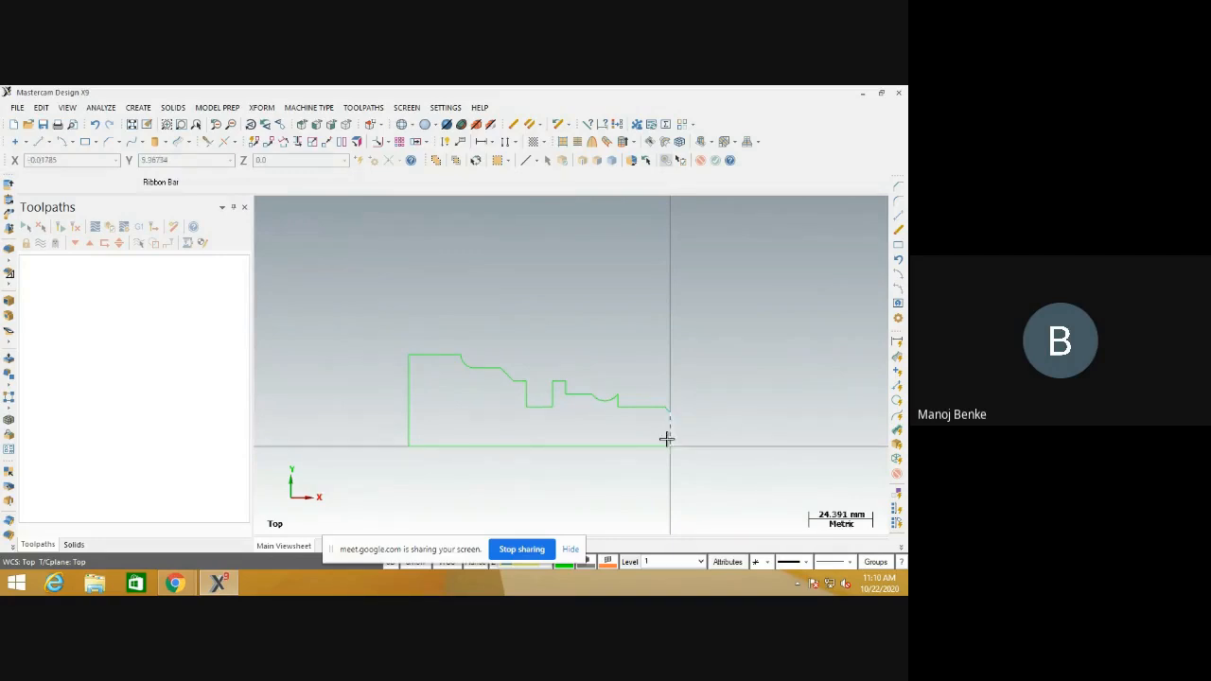
scroll(609, 491, up, 1)
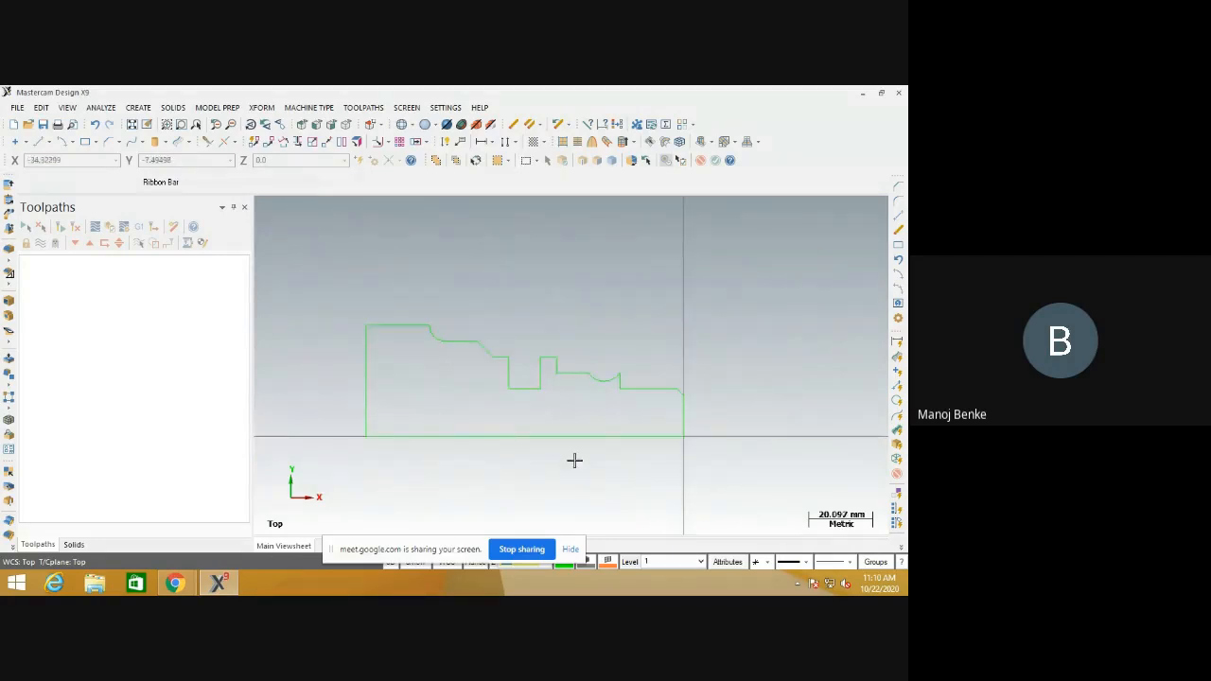
scroll(514, 318, down, 2)
scroll(505, 416, up, 1)
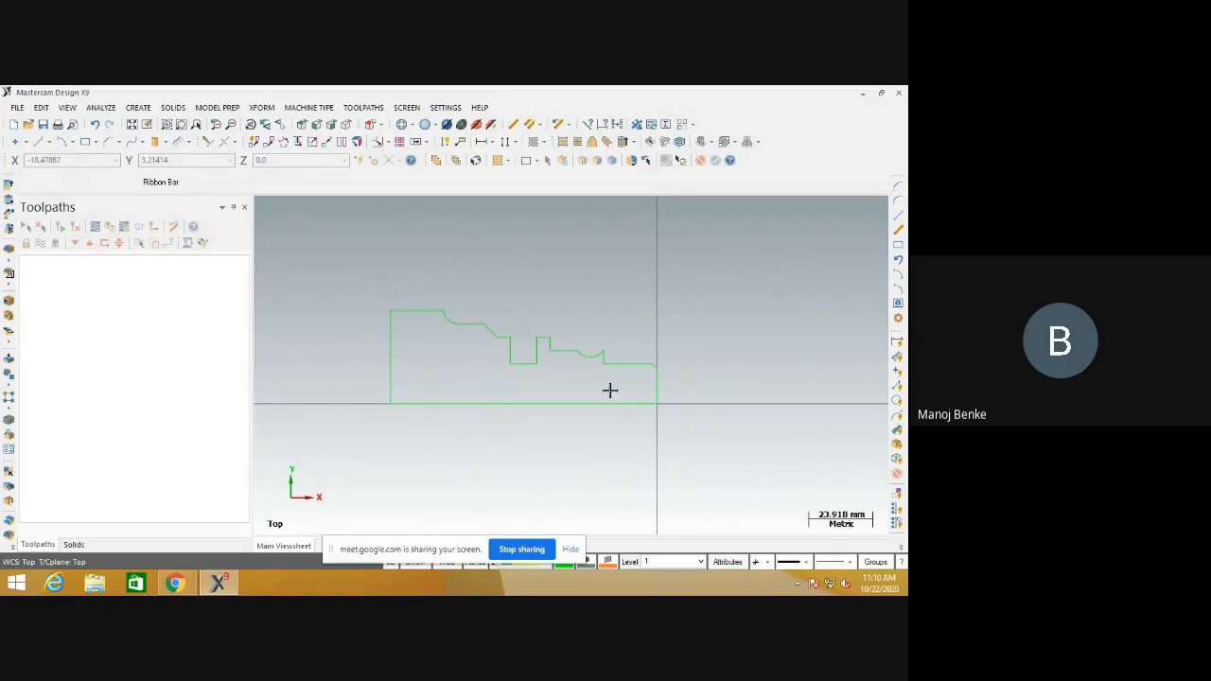
click(170, 108)
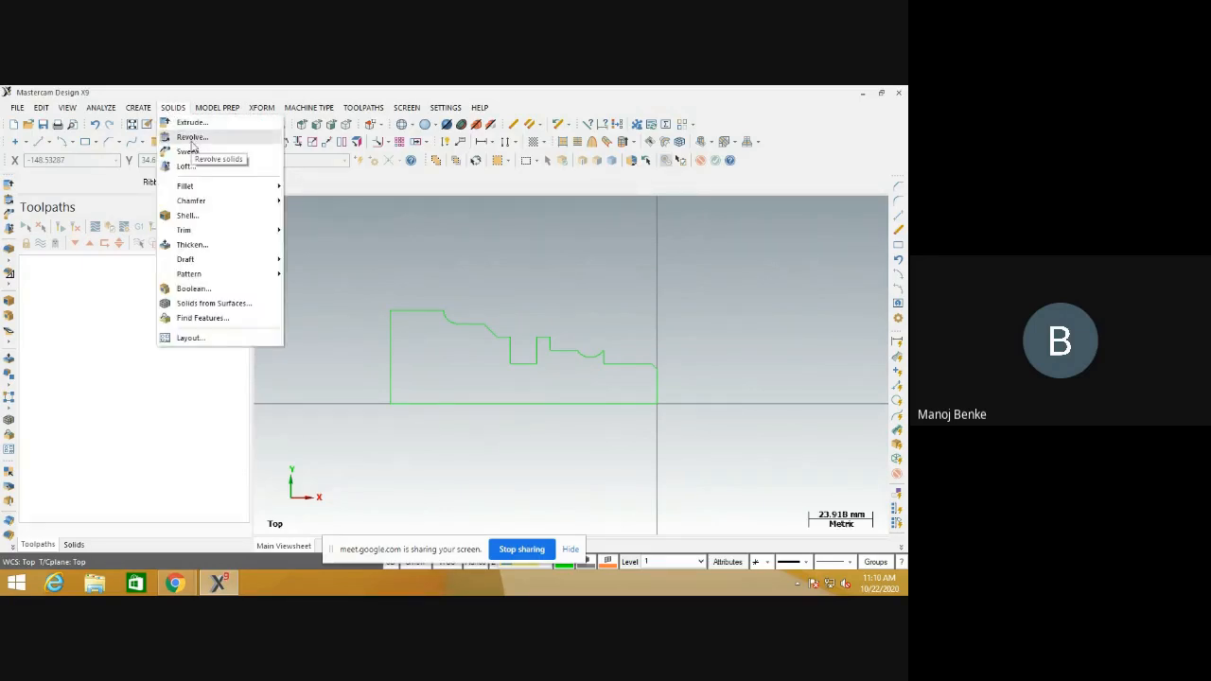
click(192, 138)
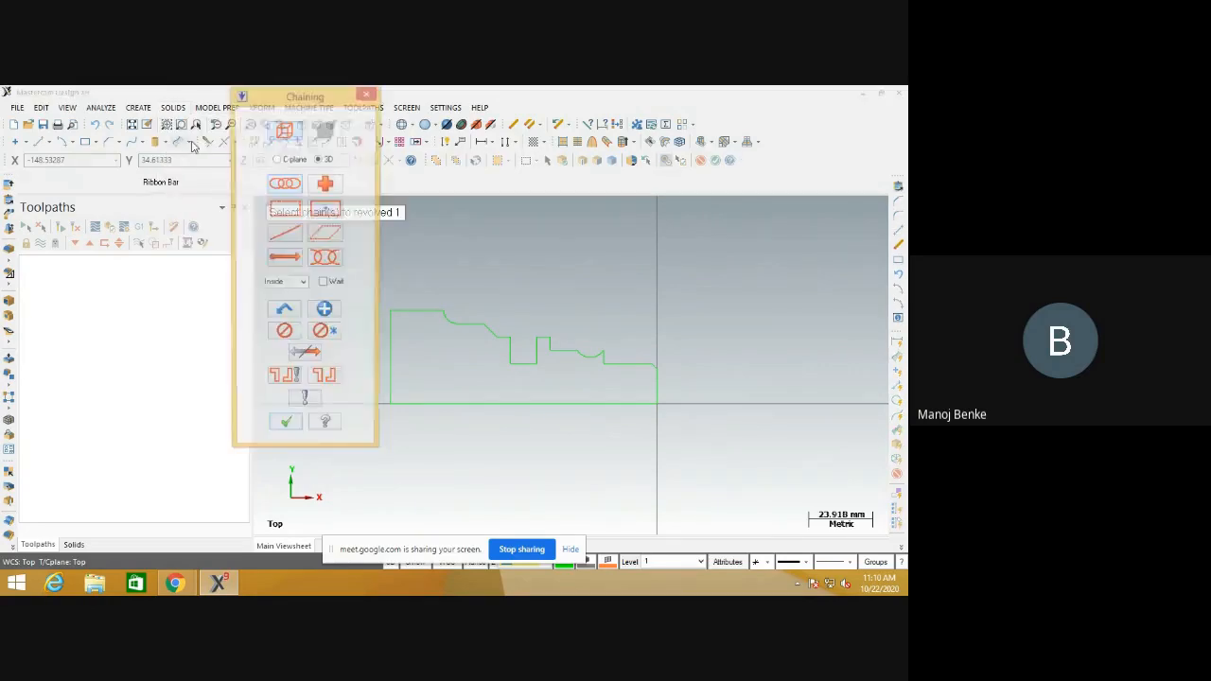
click(624, 364)
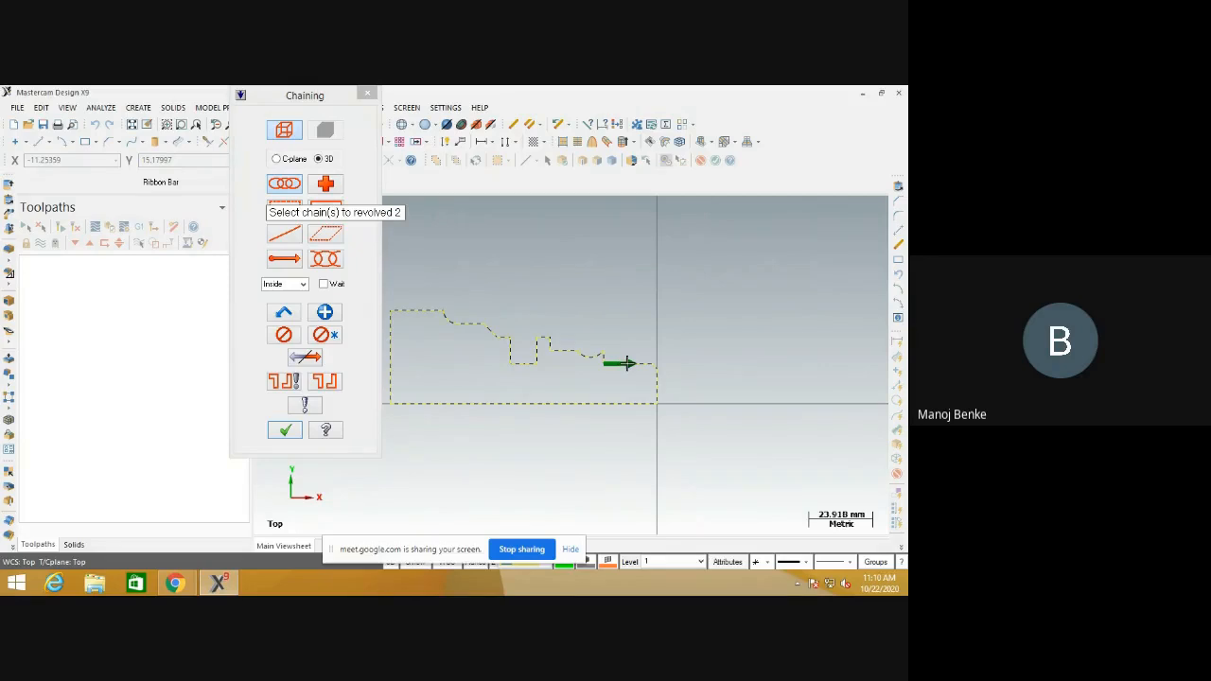
key(Return)
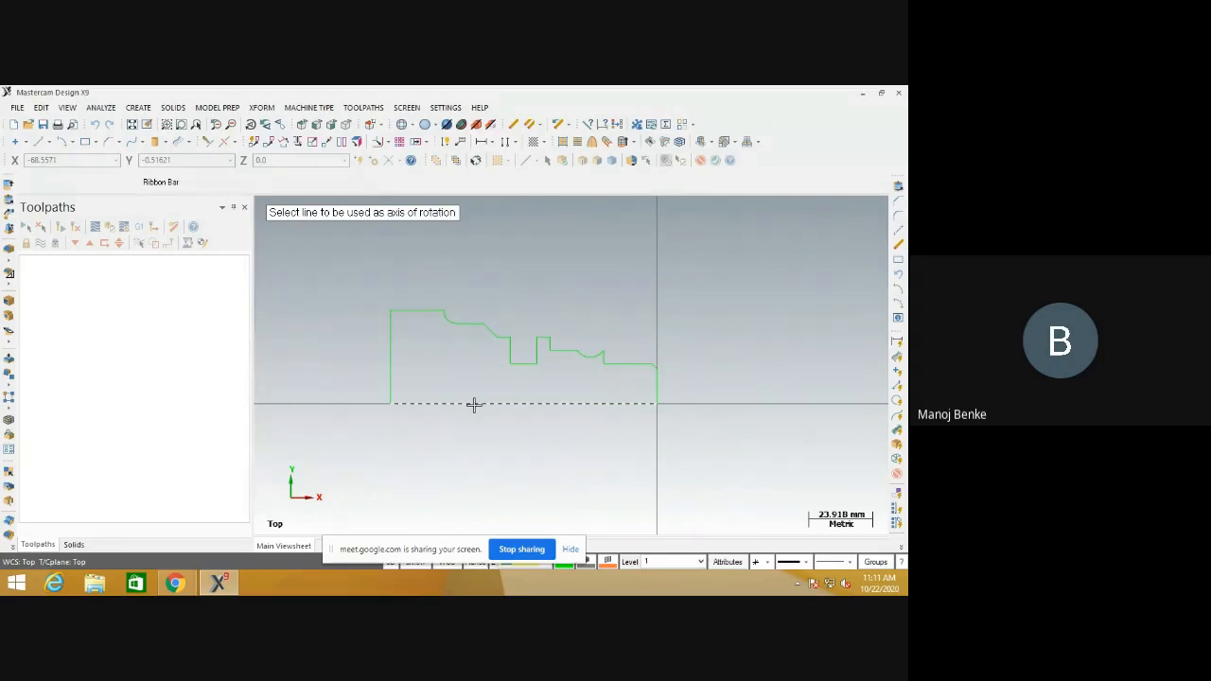
click(473, 404)
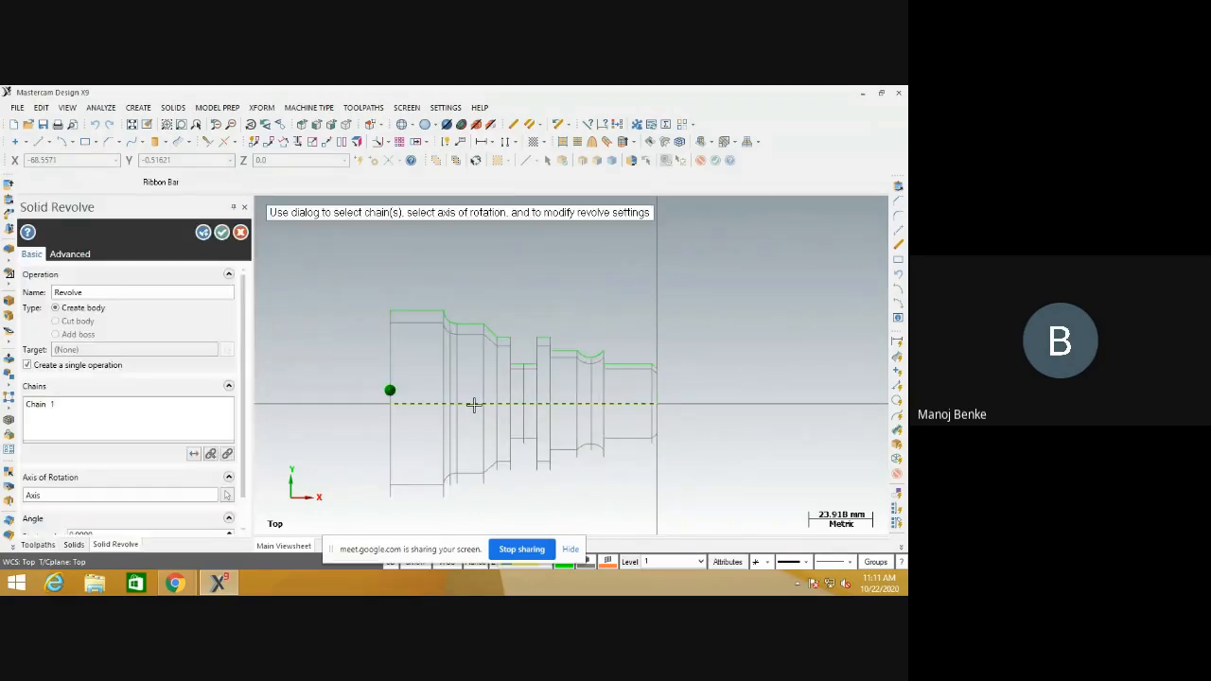
click(222, 233)
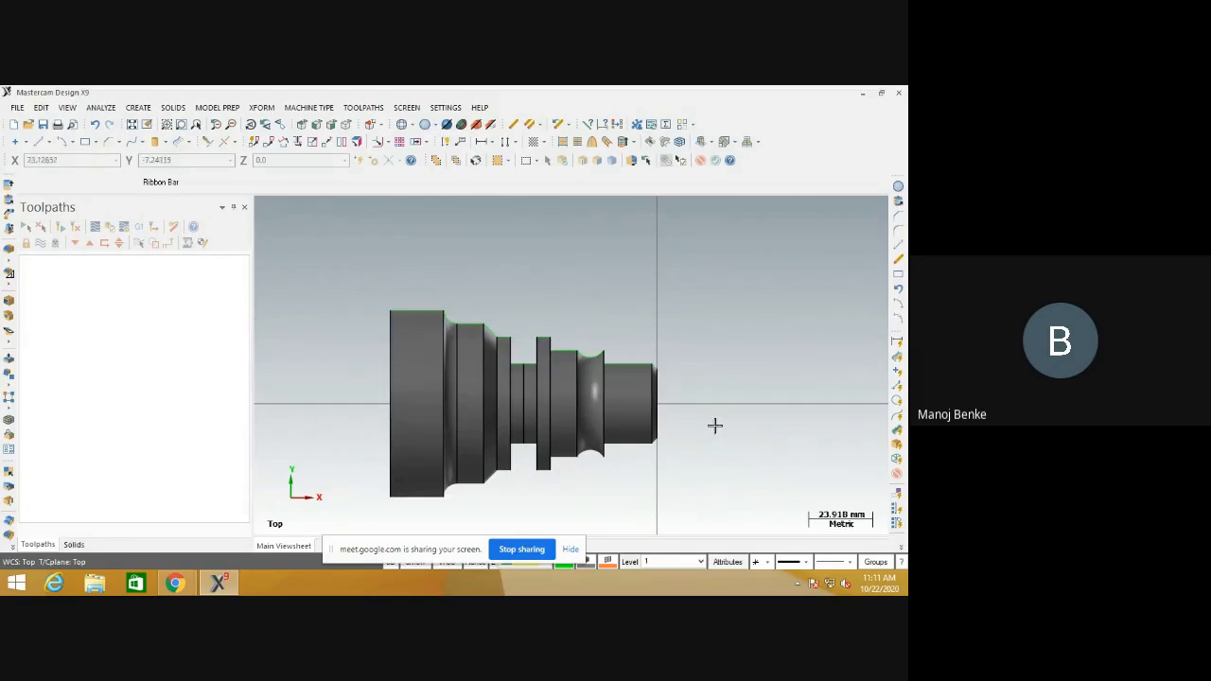
Set the machine type to the default lathe.
scroll(576, 489, up, 2)
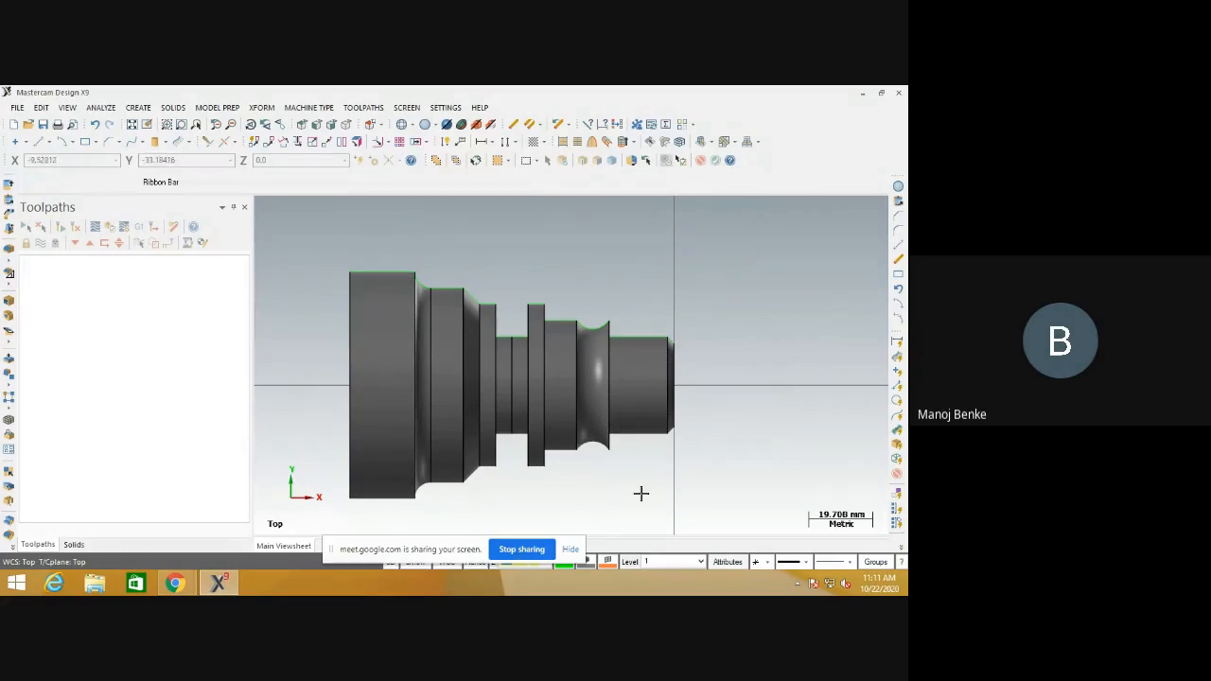
scroll(591, 418, down, 3)
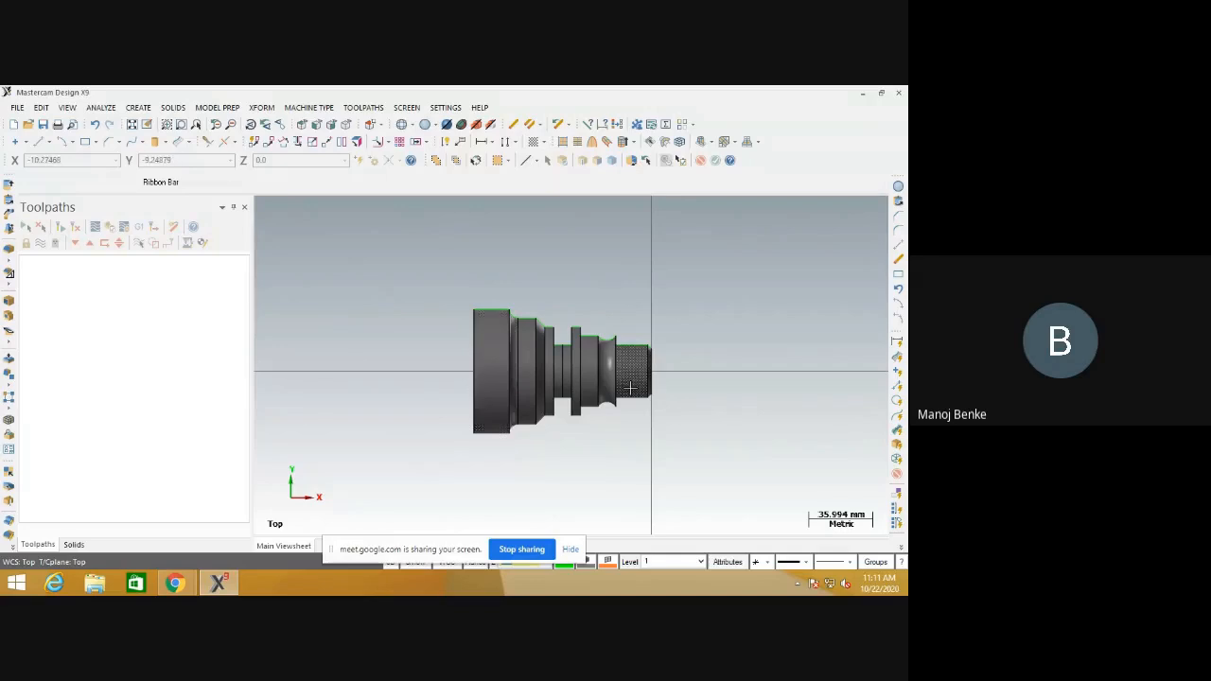
scroll(481, 359, down, 1)
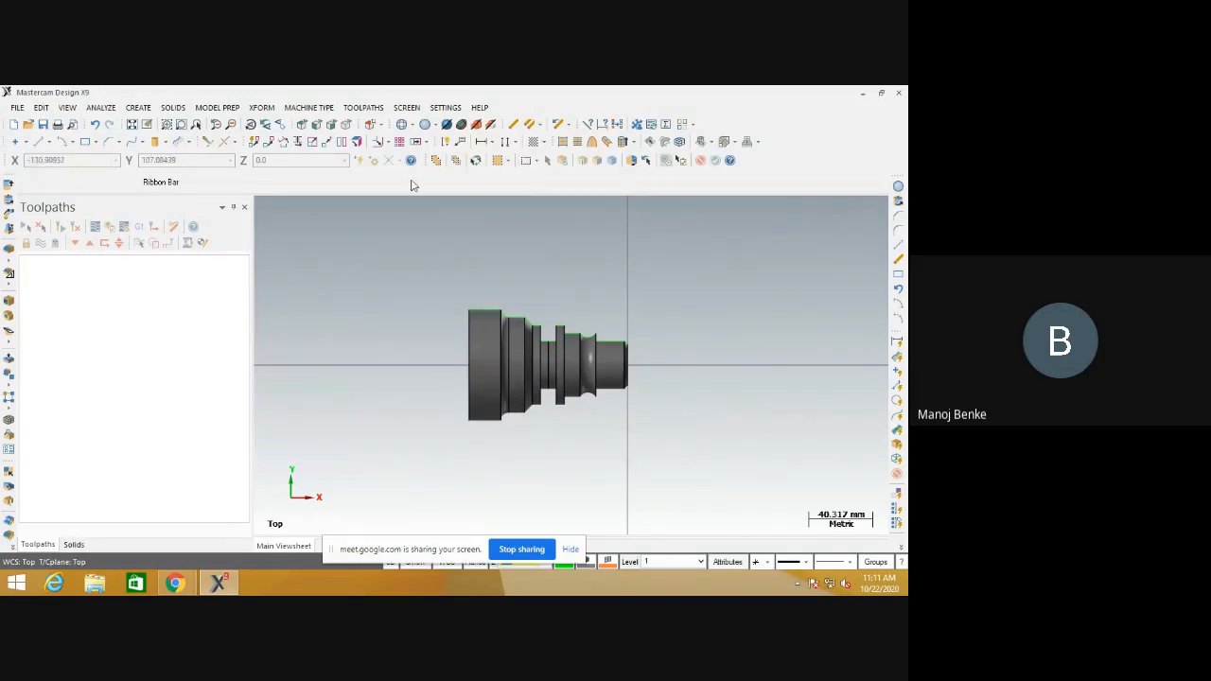
click(312, 110)
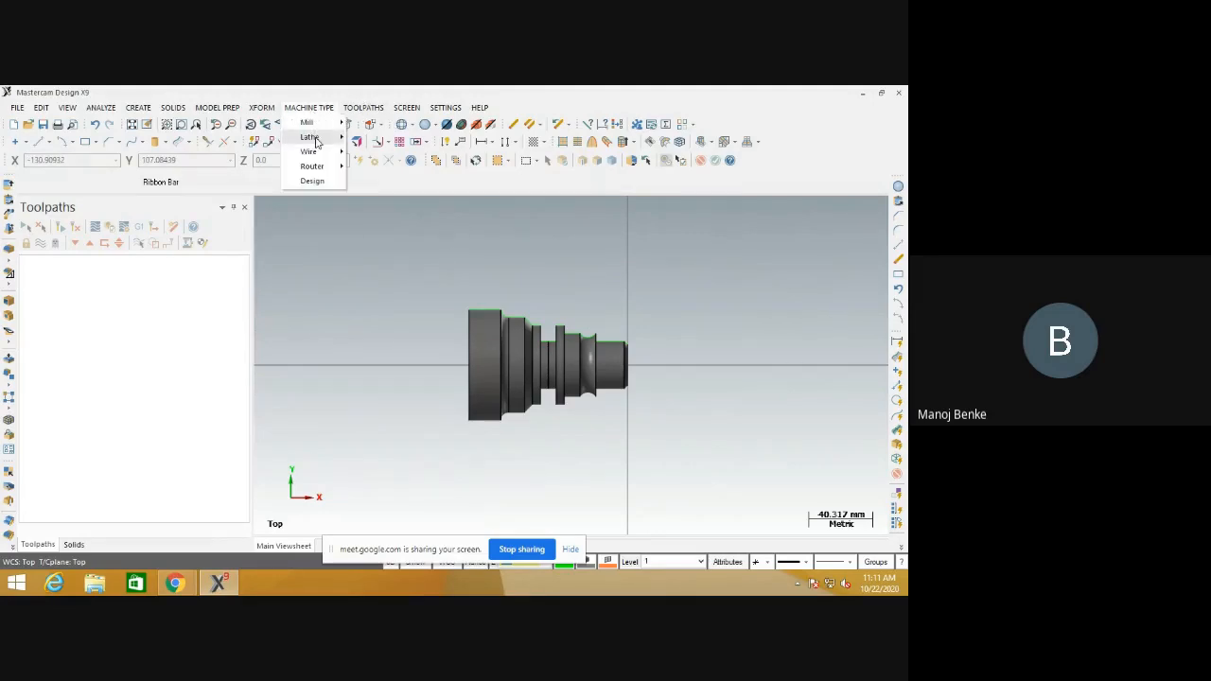
mouse_move(317, 142)
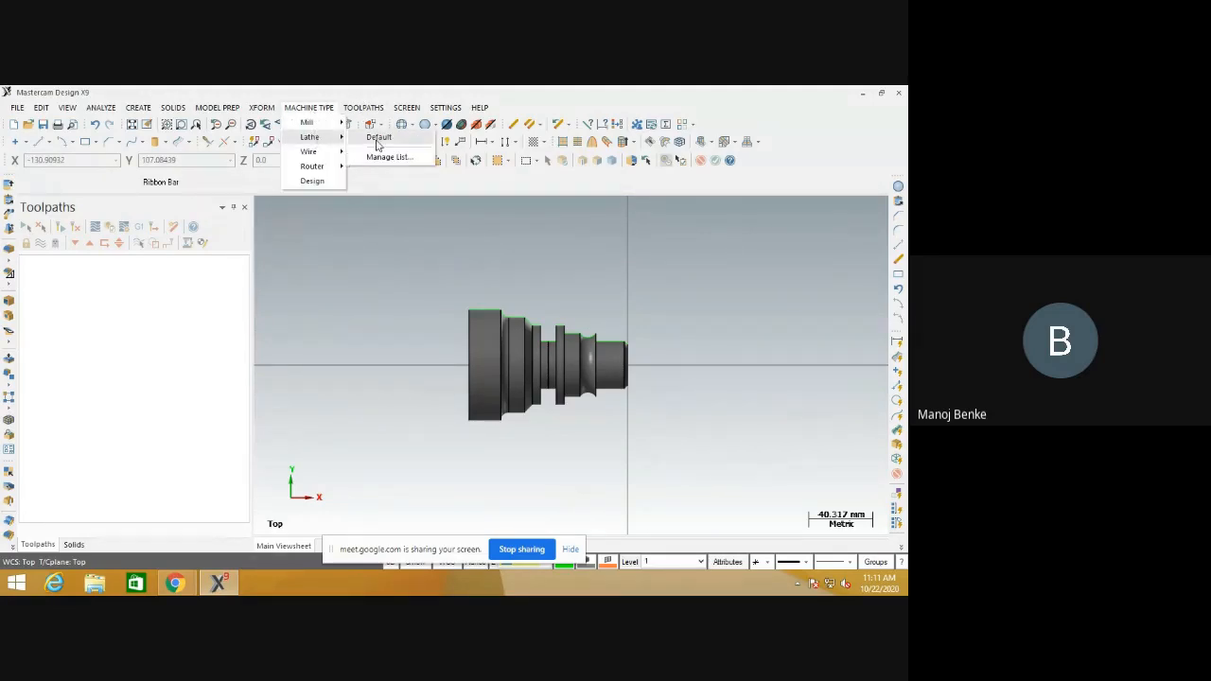
click(377, 138)
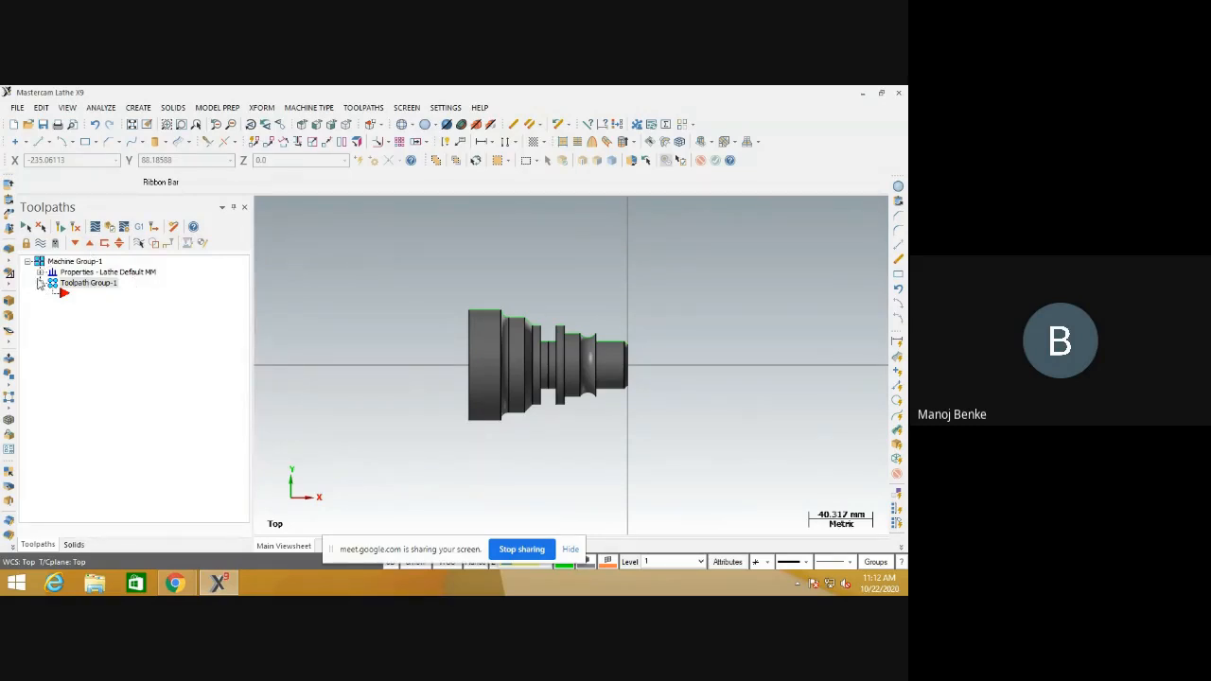
Open the left spindle's stock properties from the machine group's stock setup, keeping the part visible beside the dialog.
click(40, 272)
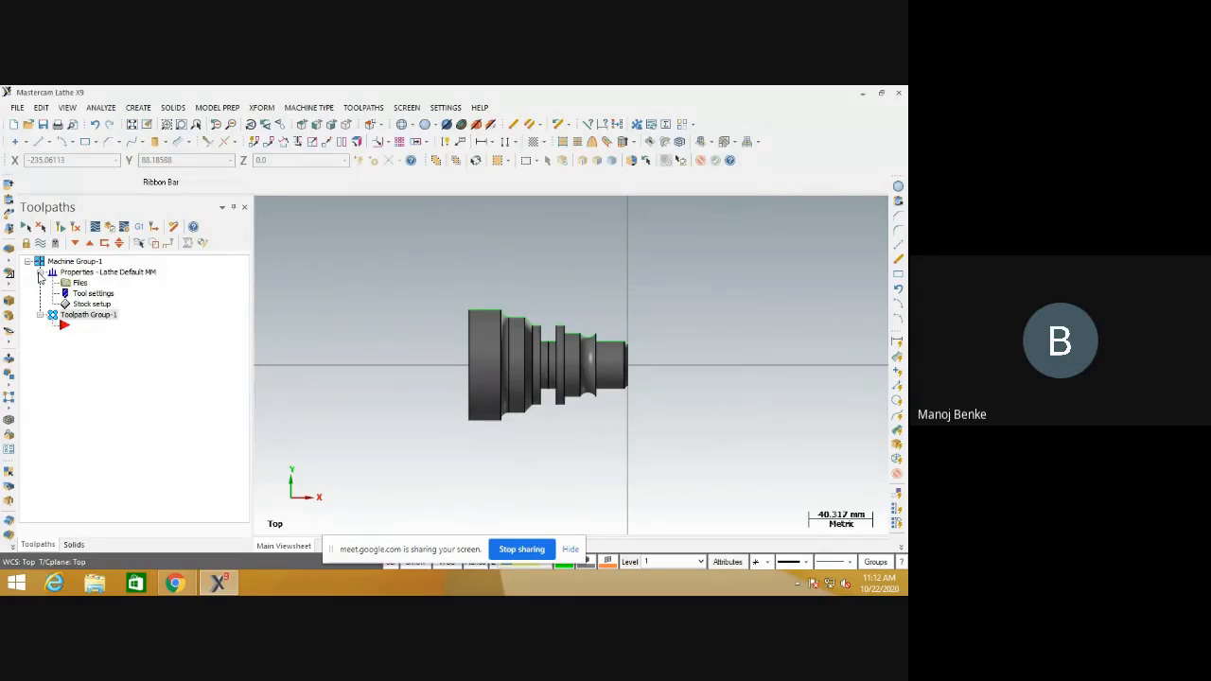
click(92, 303)
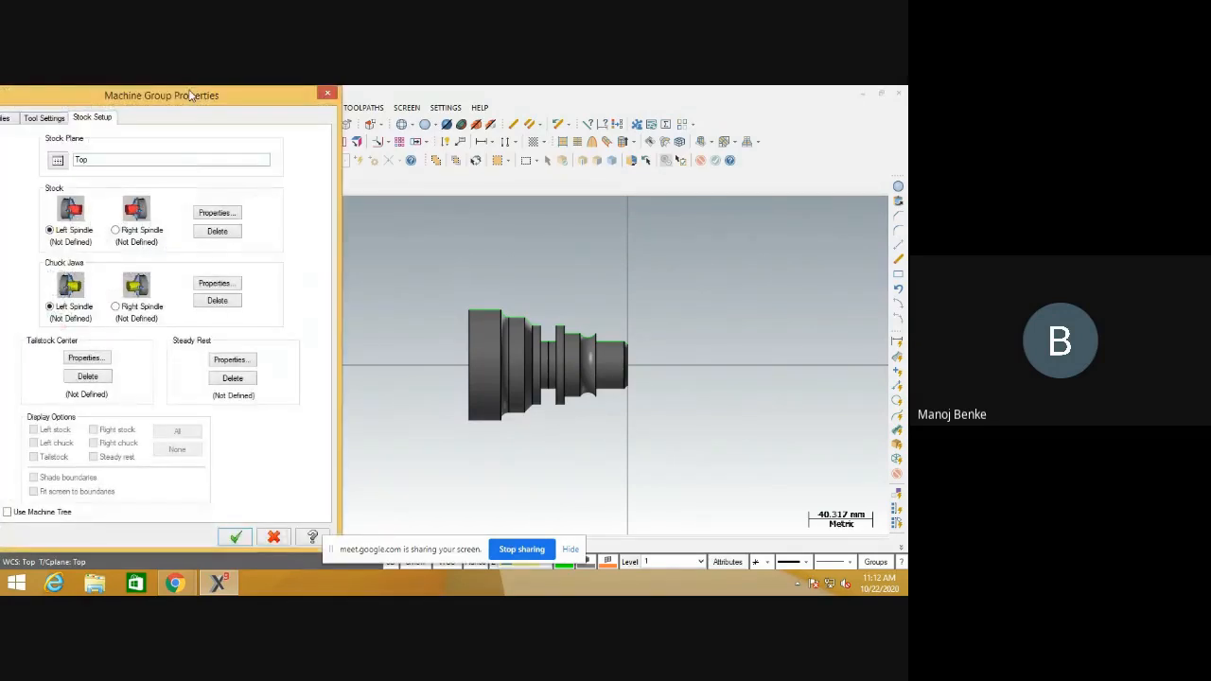
drag(190, 96, 309, 96)
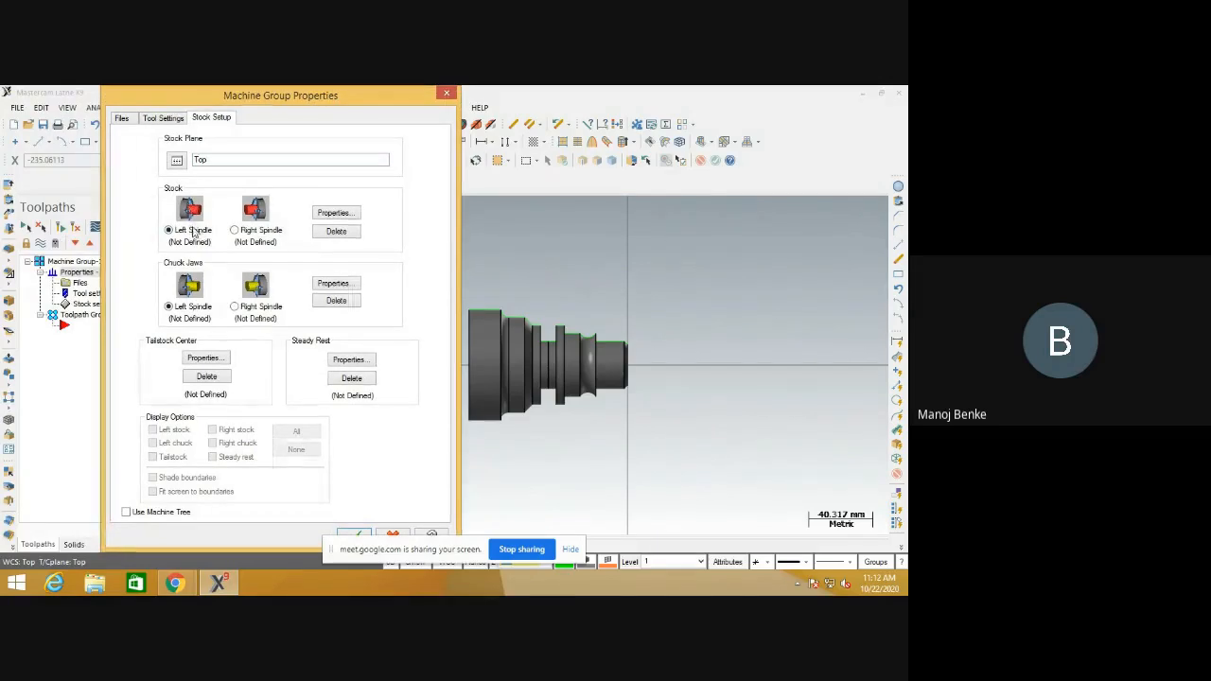
click(332, 214)
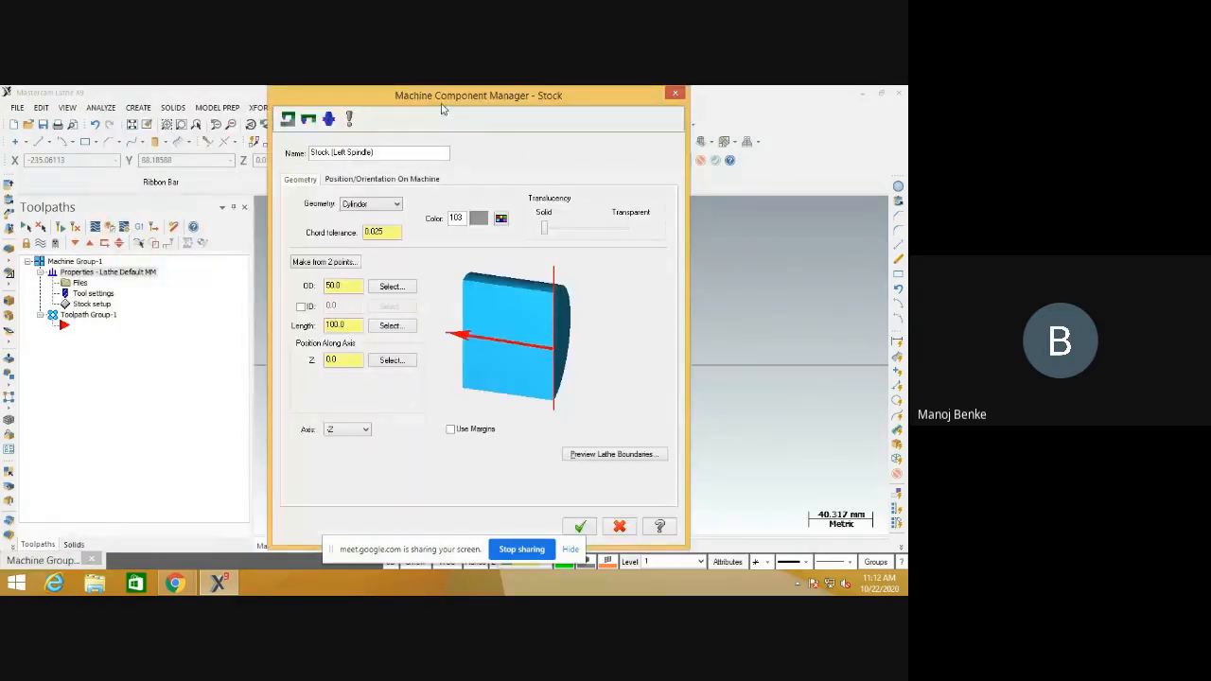
drag(447, 90, 784, 109)
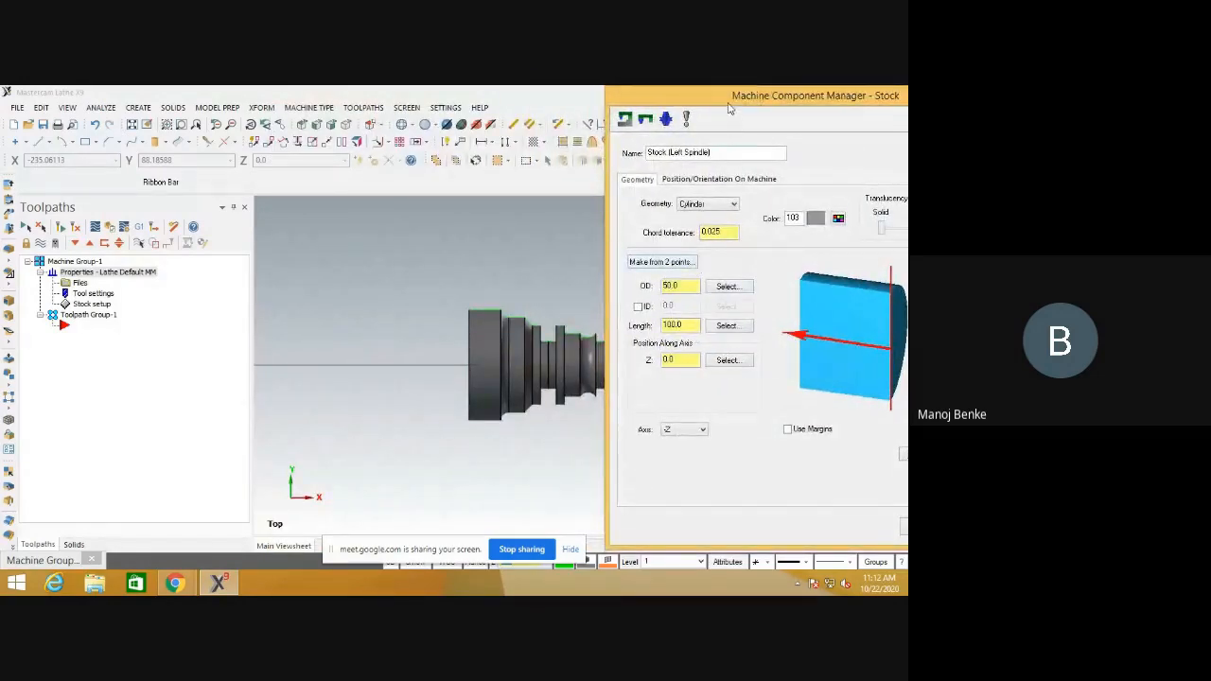
drag(728, 107, 155, 104)
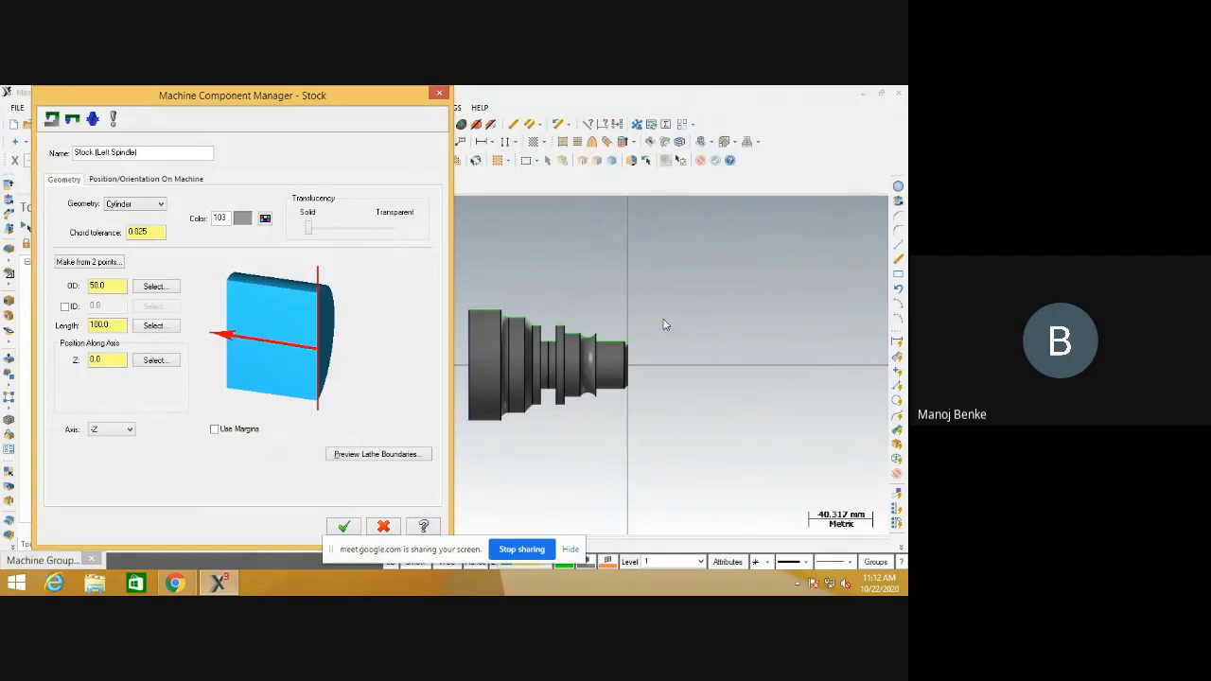
Define the left spindle's cylindrical stock from two points: the part's upper left corner and the centre of its right end face.
click(91, 266)
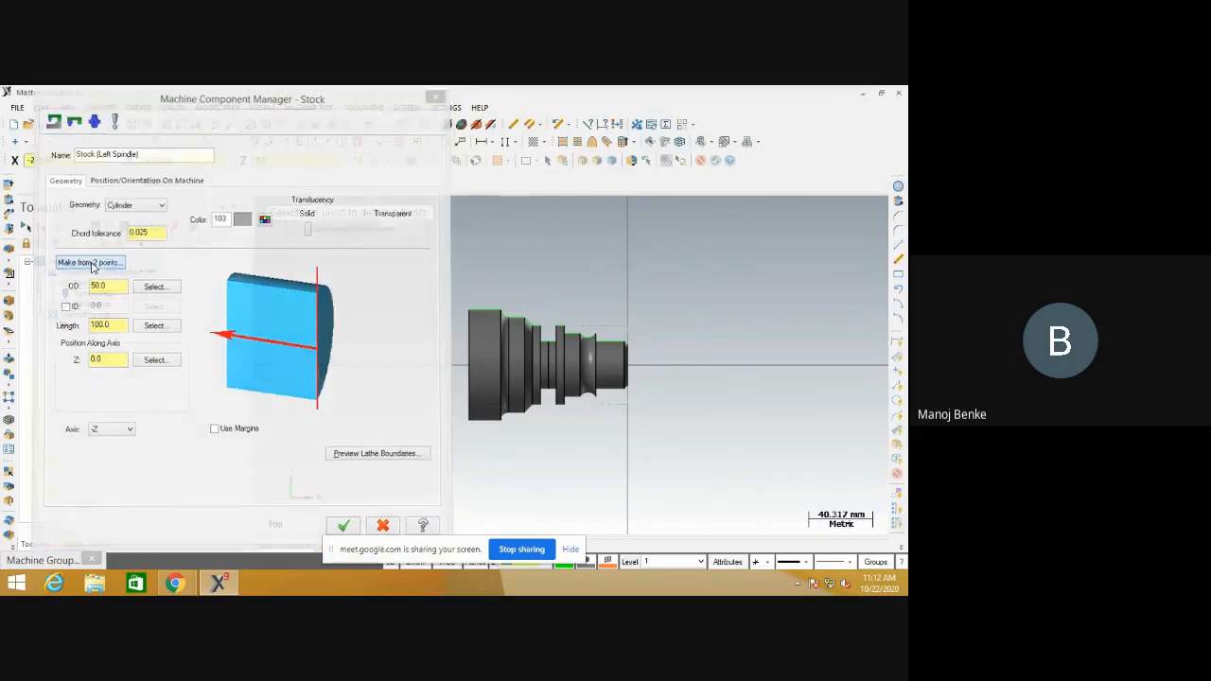
click(470, 309)
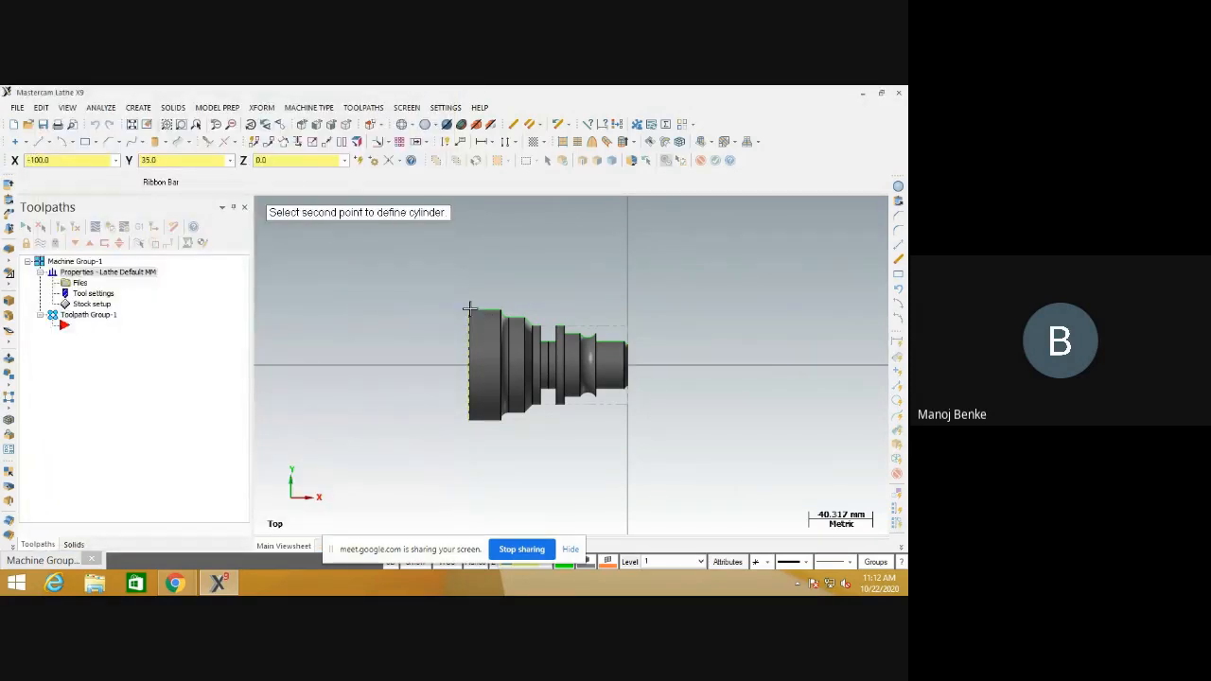
click(633, 366)
drag(394, 96, 258, 104)
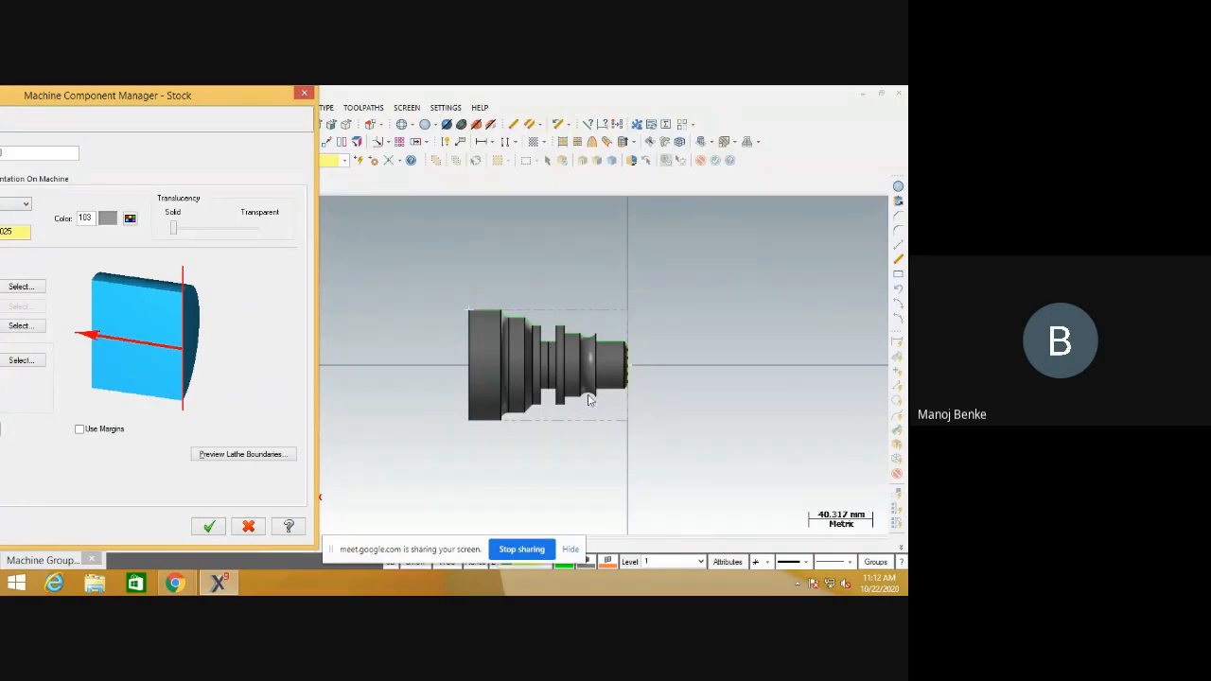
drag(159, 100, 289, 90)
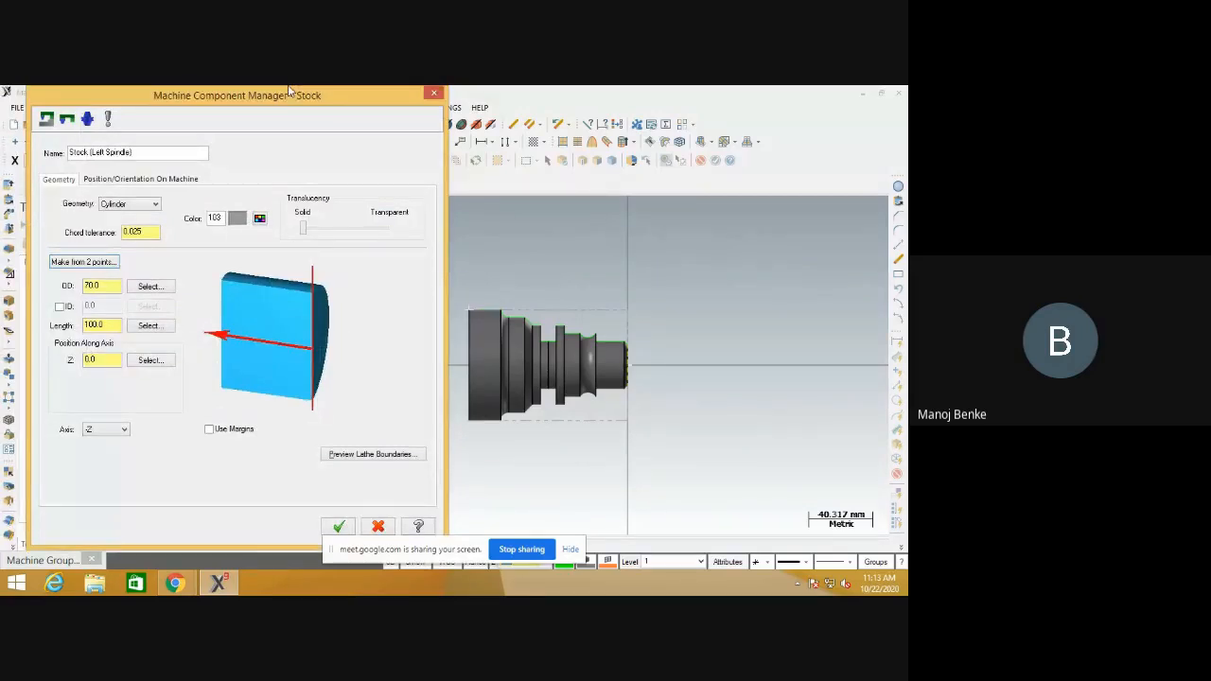
Add stock margins of 5 mm on the OD and right side, plus a left margin extending the stock to Z -130.
click(209, 430)
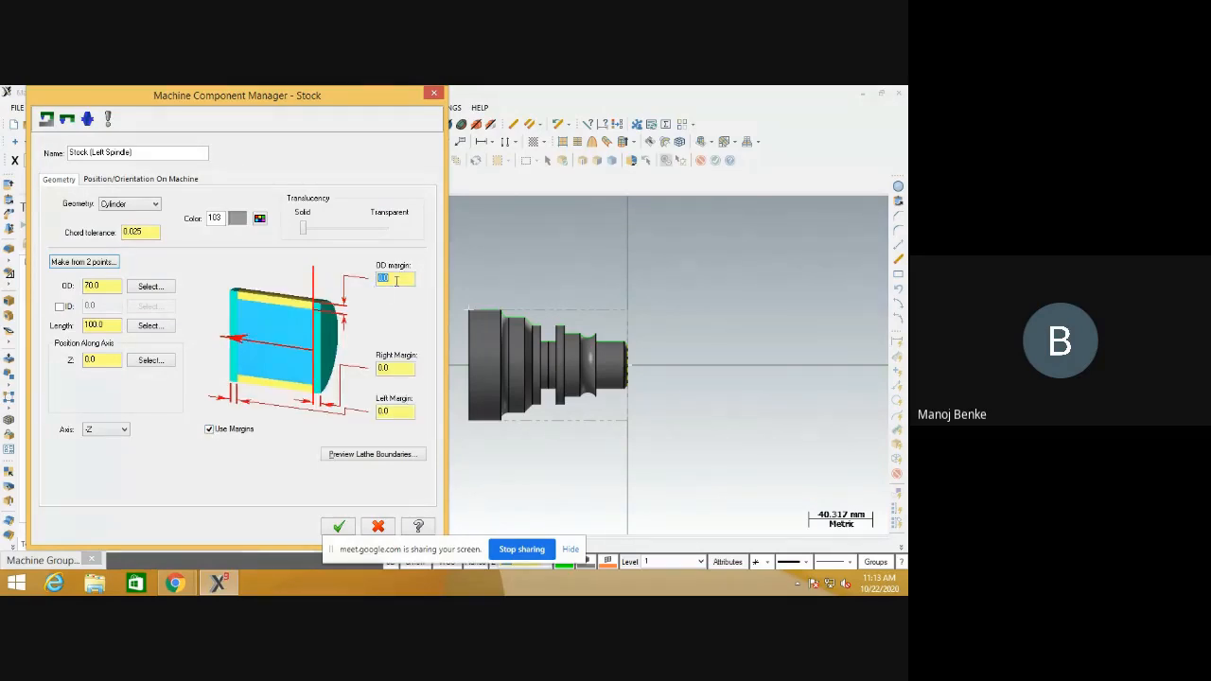
text(5)
click(390, 371)
text(5)
click(402, 414)
text(5)
key(Return)
click(338, 528)
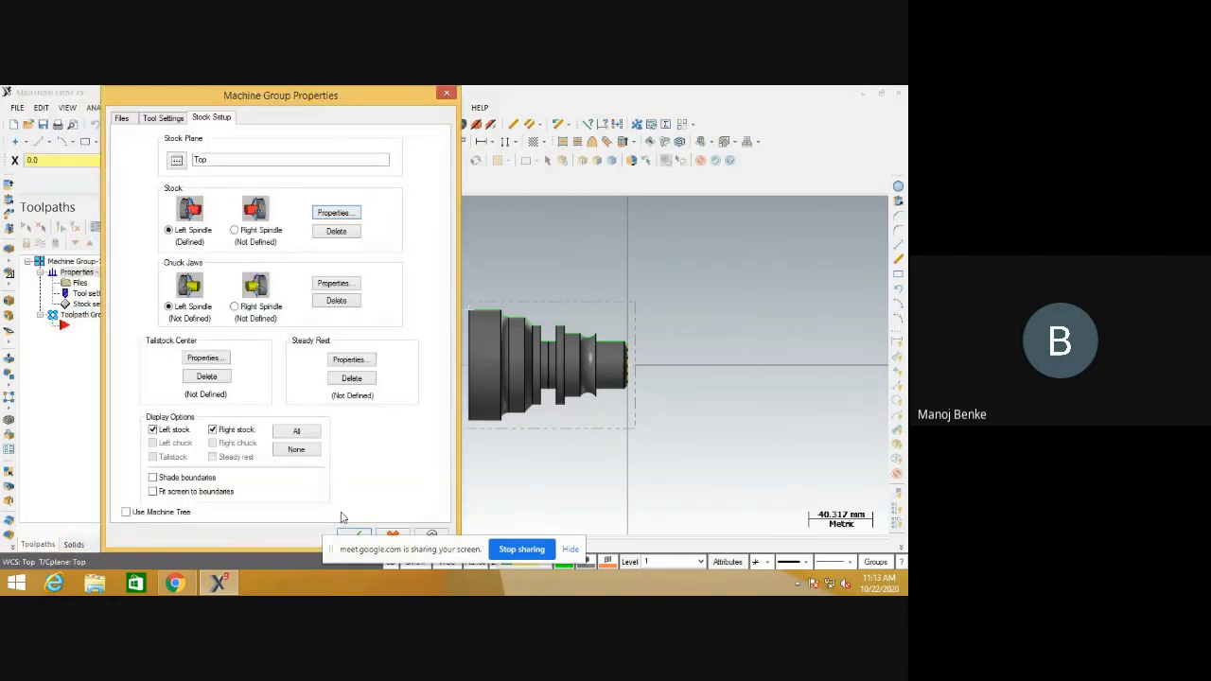
Open the left spindle's chuck jaw properties and choose the OD #1 clamping method, keeping the part visible beside the dialog.
drag(317, 99, 184, 100)
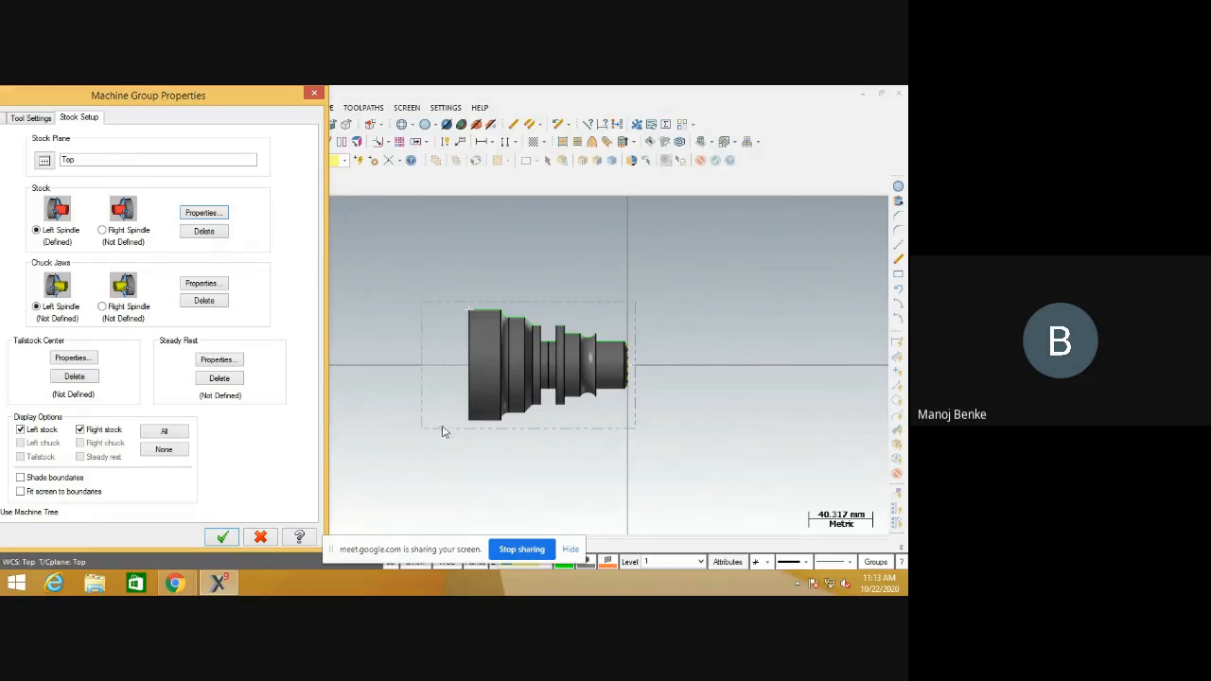
drag(145, 98, 201, 99)
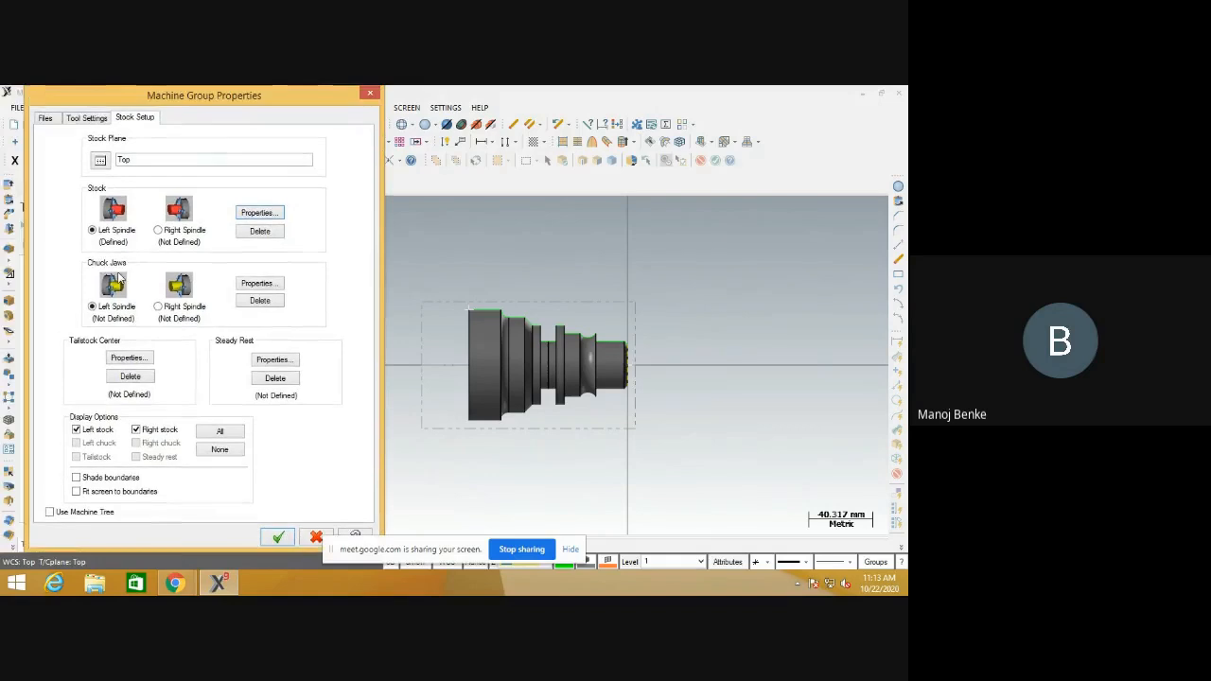
click(260, 285)
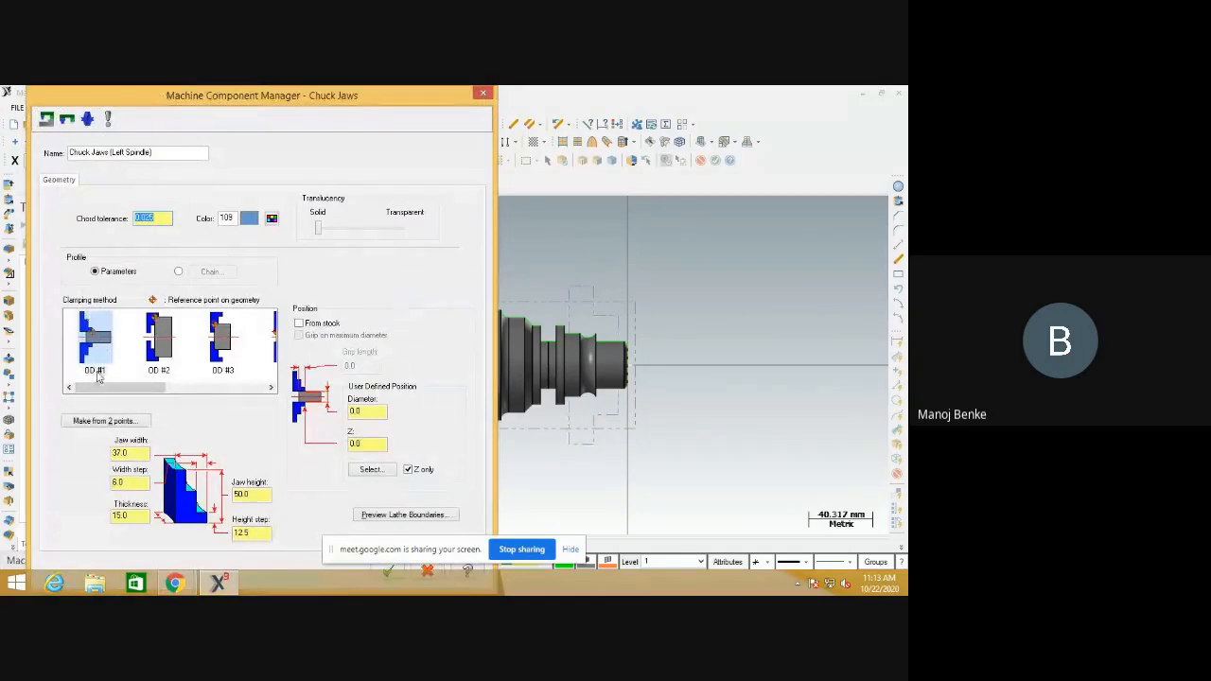
click(96, 335)
drag(301, 96, 184, 97)
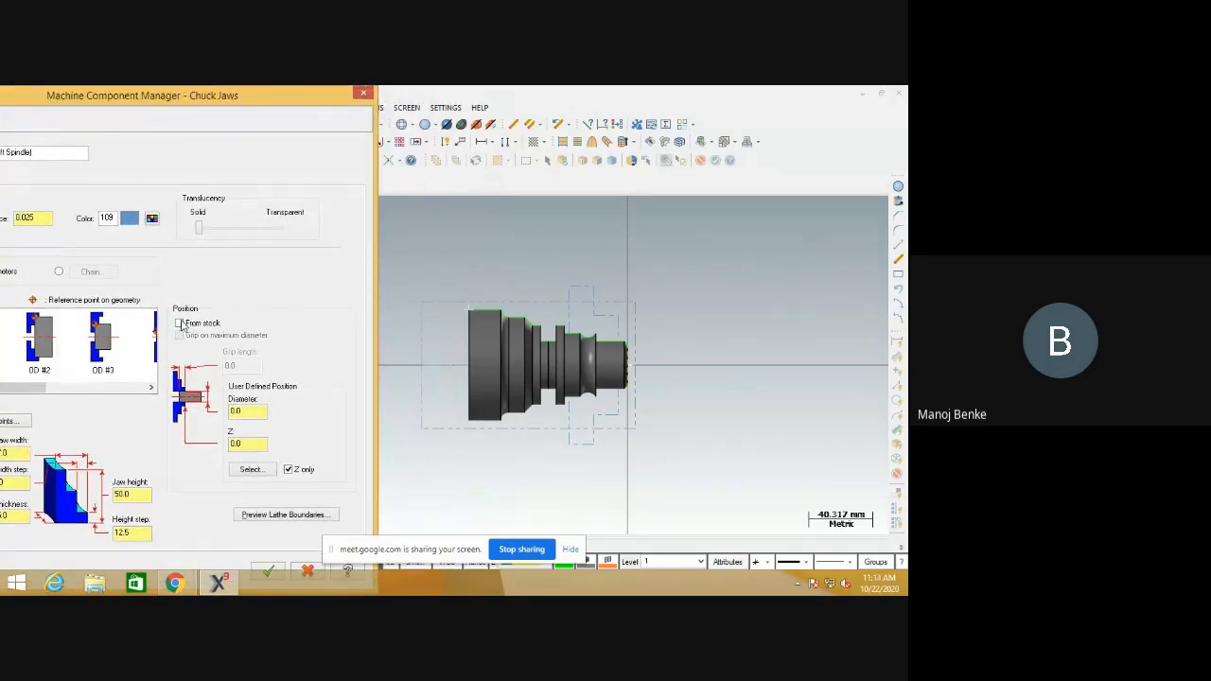
Position the chuck jaws from stock, gripping on the maximum diameter with a 15 mm grip length, and accept the stock setup.
click(180, 323)
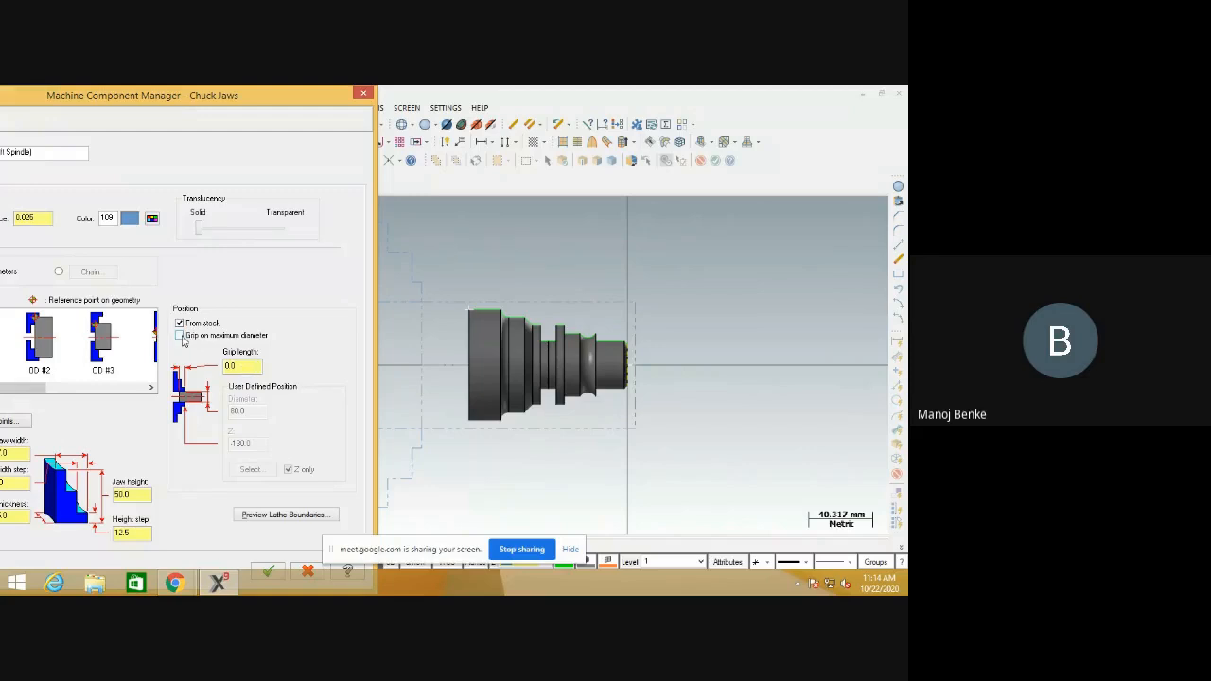
click(180, 336)
text(15)
key(Return)
drag(271, 96, 624, 98)
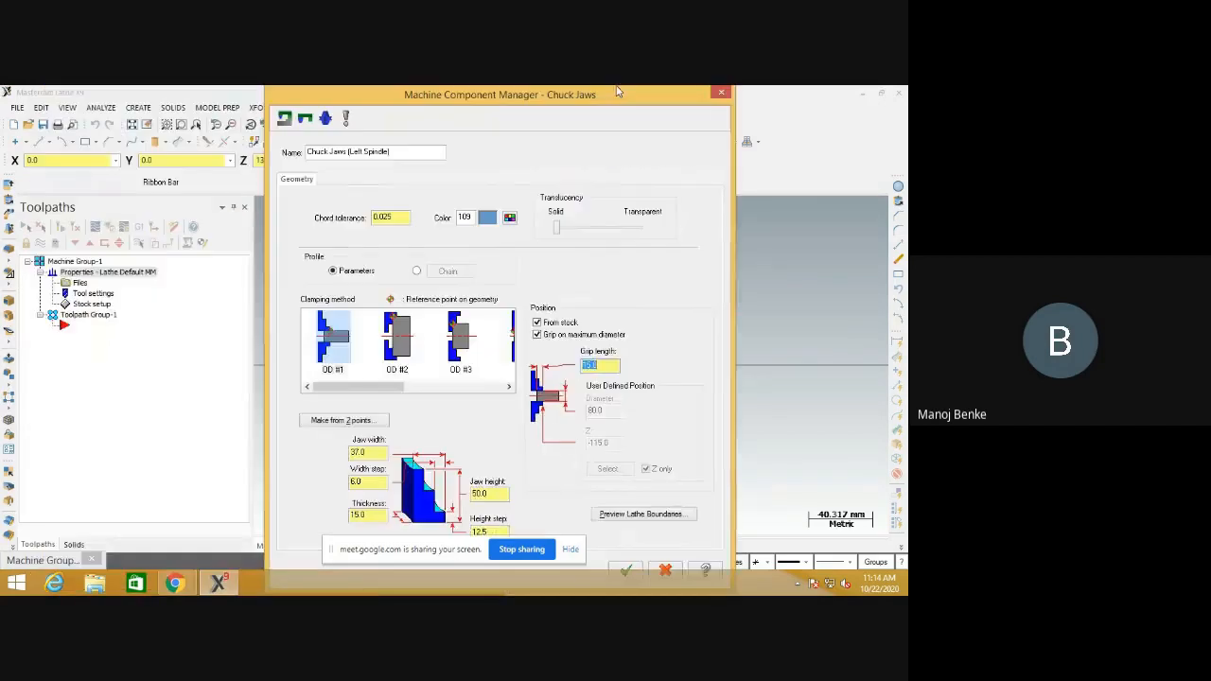
click(628, 567)
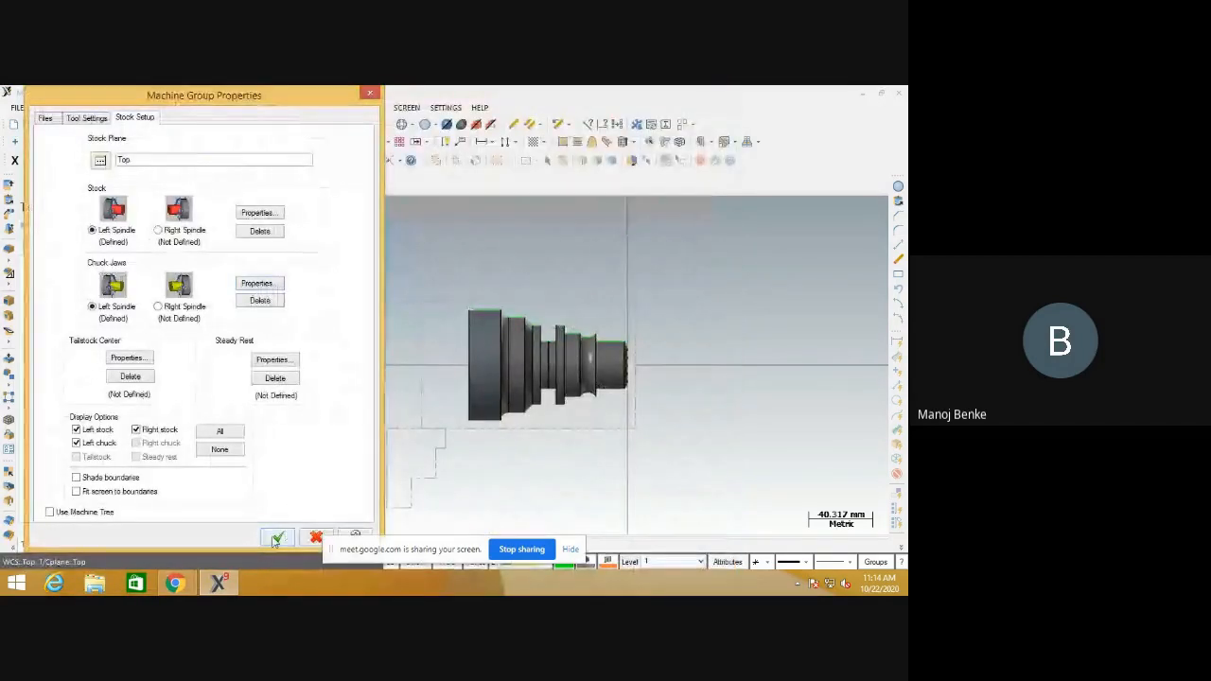
click(284, 540)
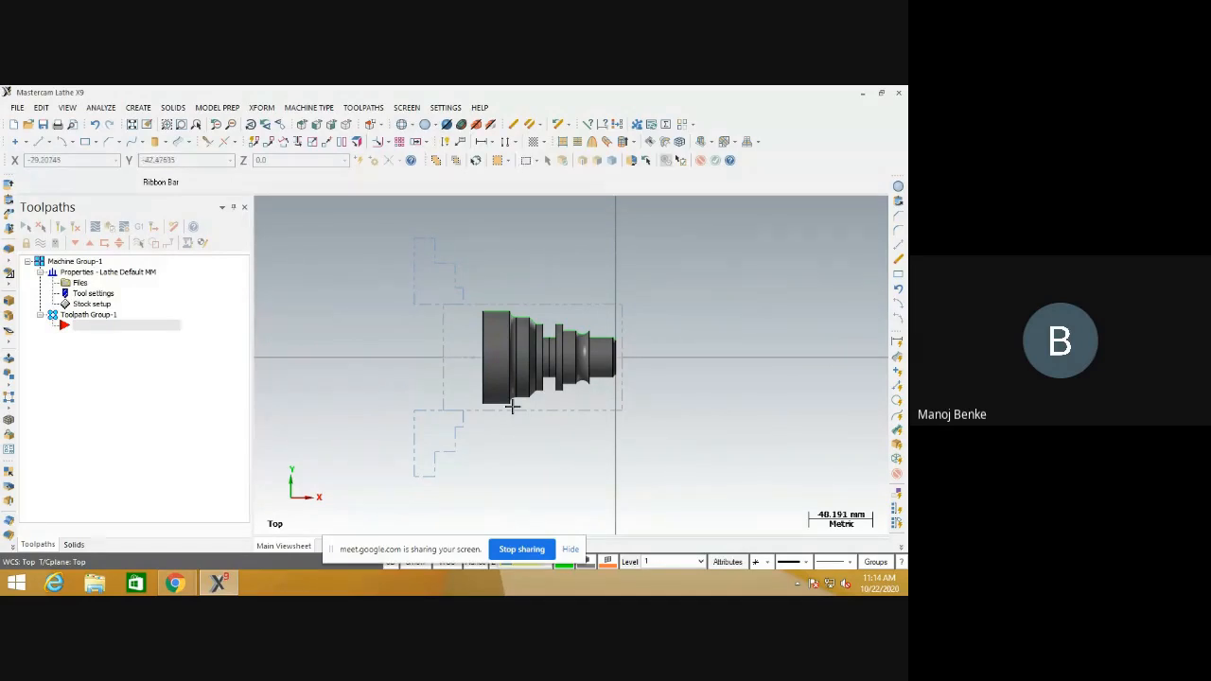
Run Delete Duplicates on the drawing's entities and close its report.
scroll(535, 305, up, 2)
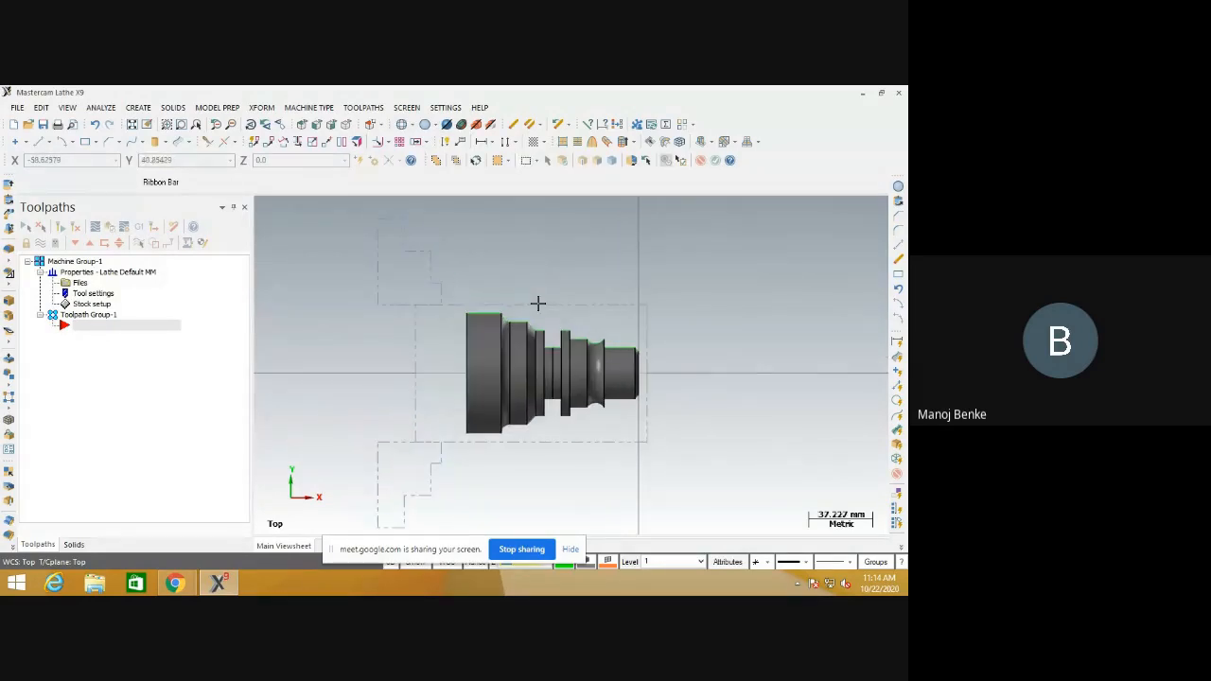
scroll(537, 306, down, 2)
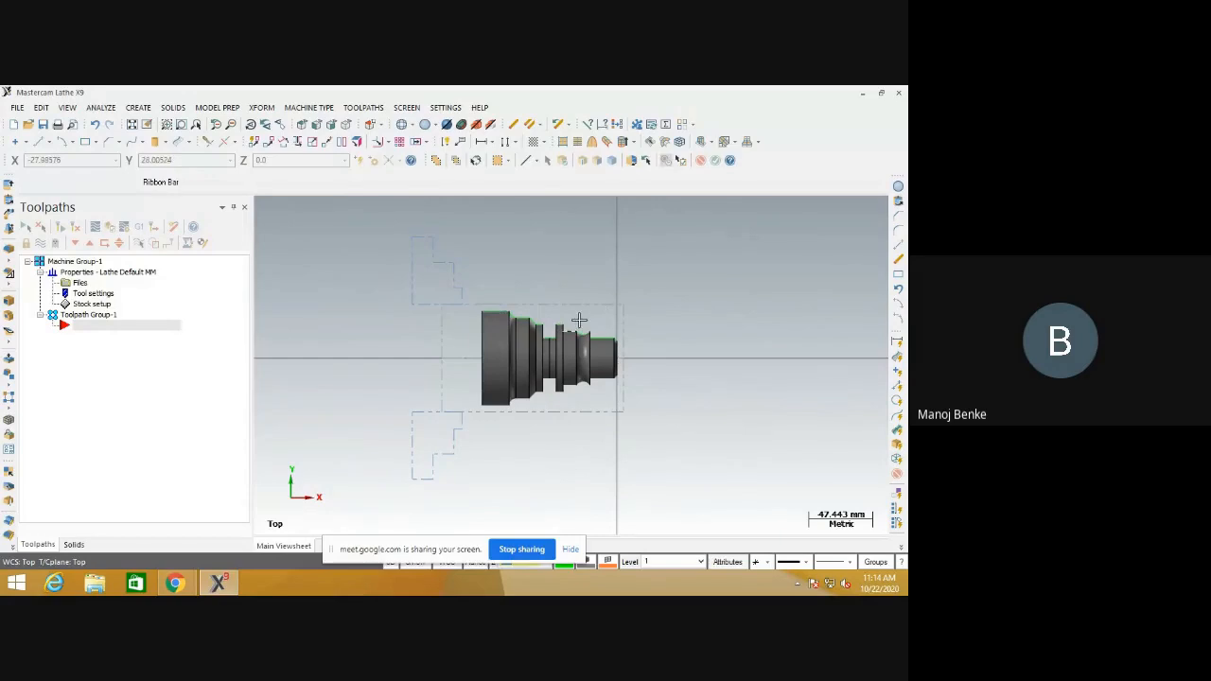
scroll(491, 310, up, 1)
scroll(491, 311, up, 1)
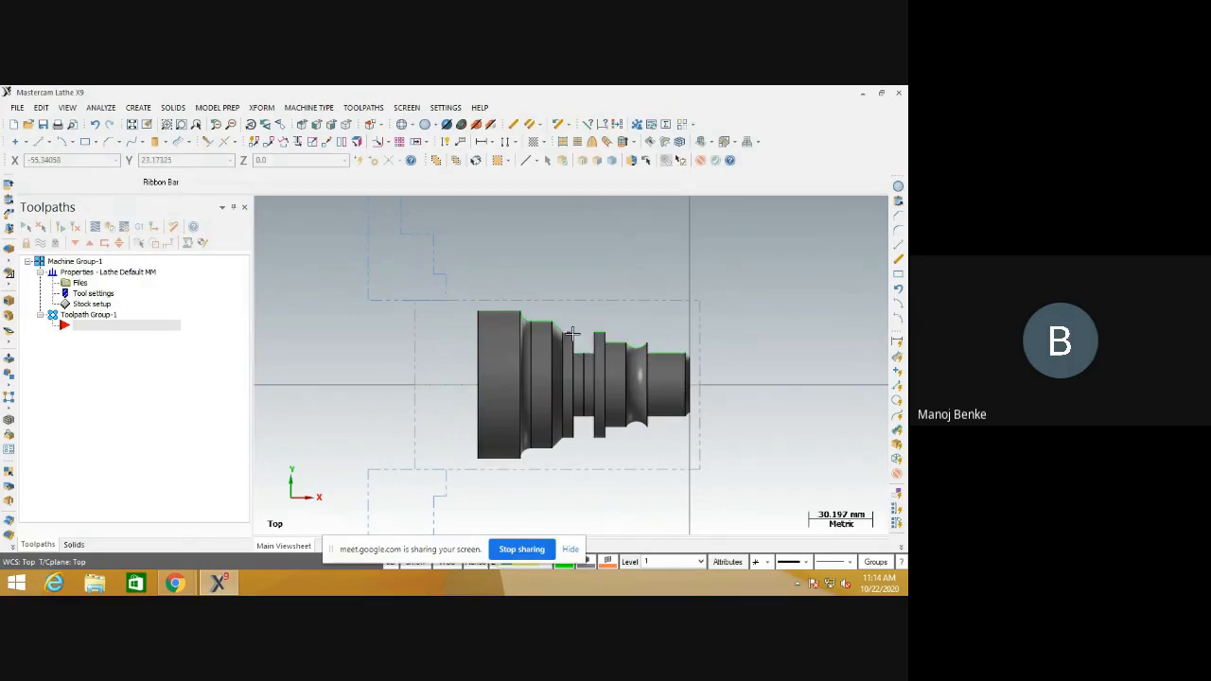
click(531, 128)
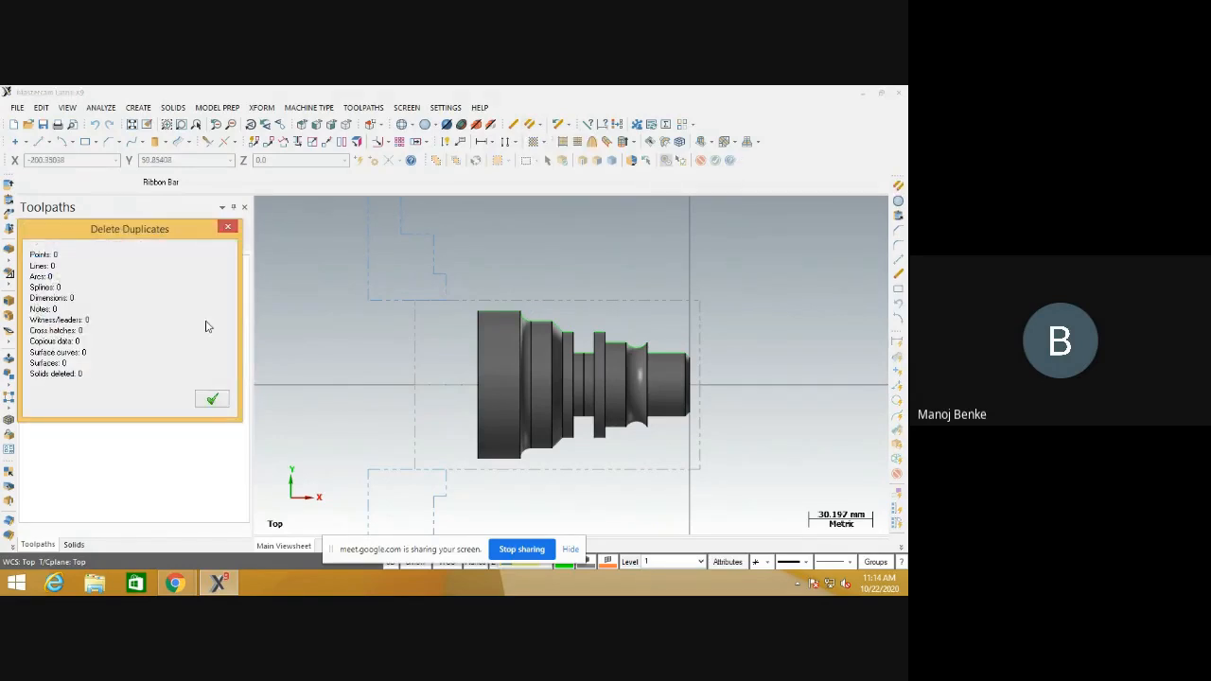
click(212, 401)
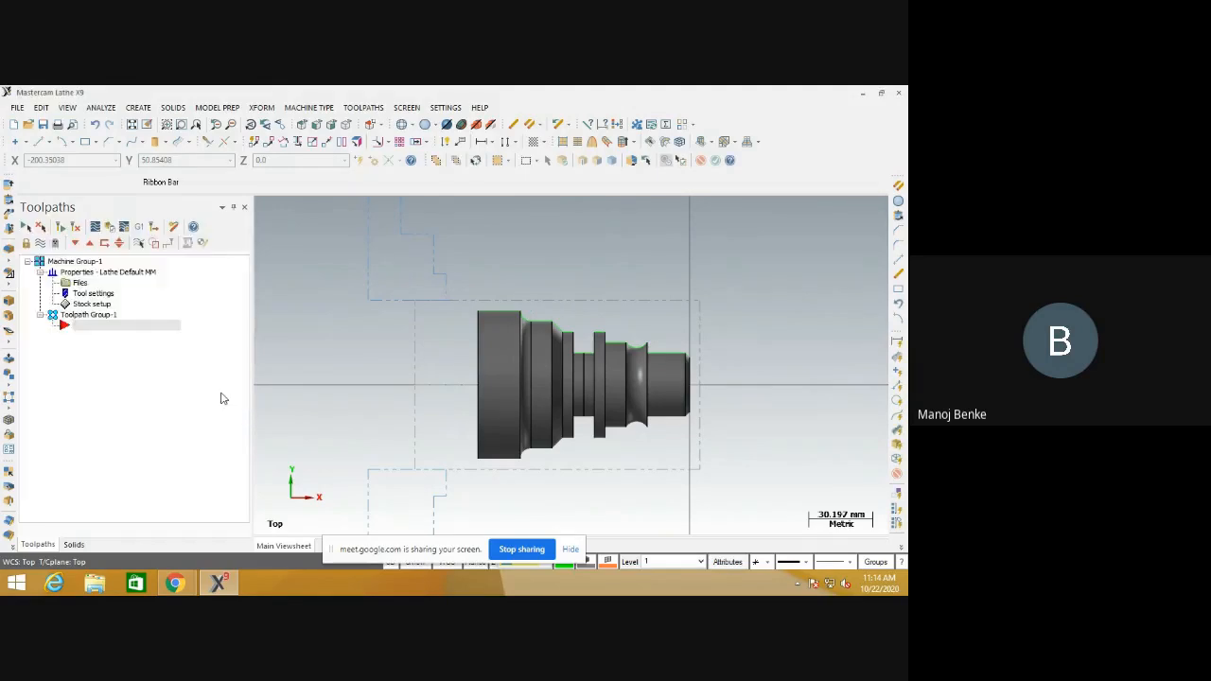
Draw a 5 mm line at 90 degrees from the upper corner of the part's large left end.
click(38, 141)
scroll(478, 313, up, 2)
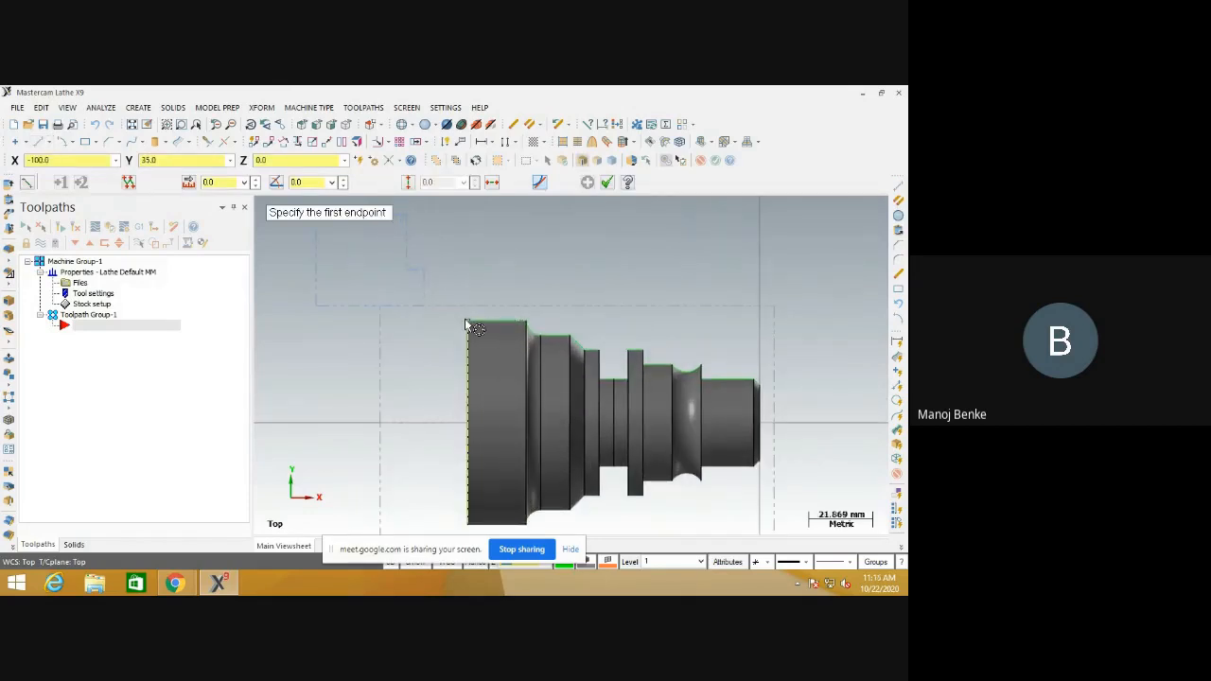
click(466, 319)
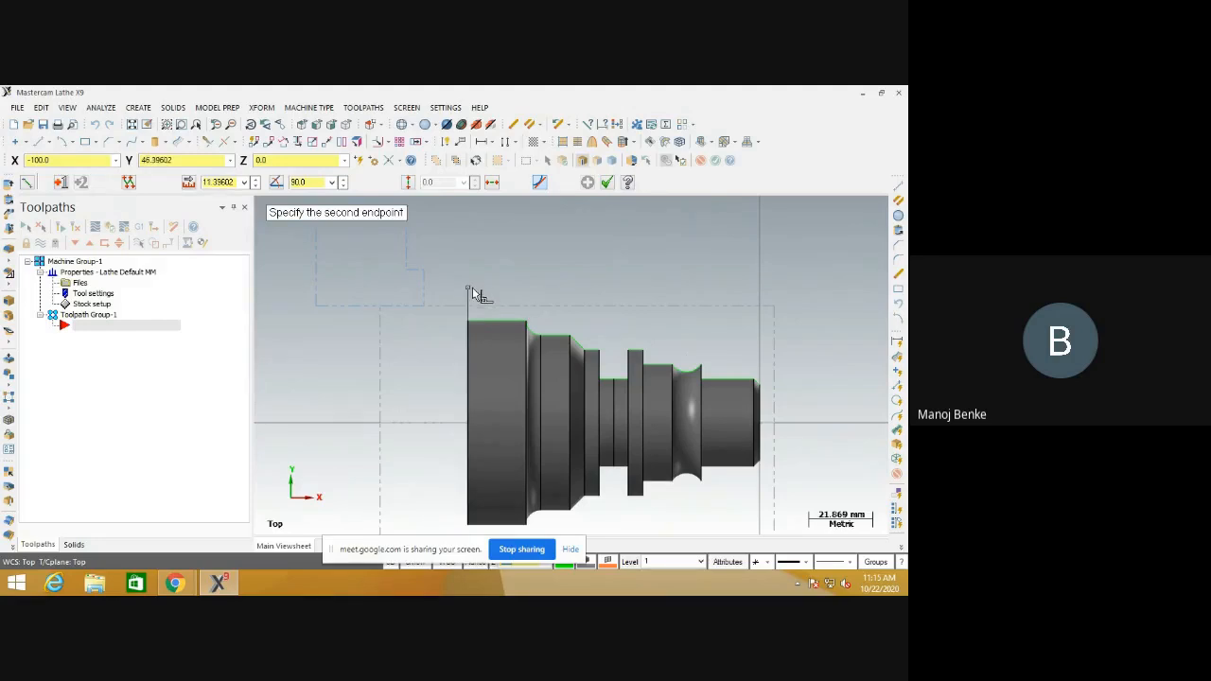
click(223, 181)
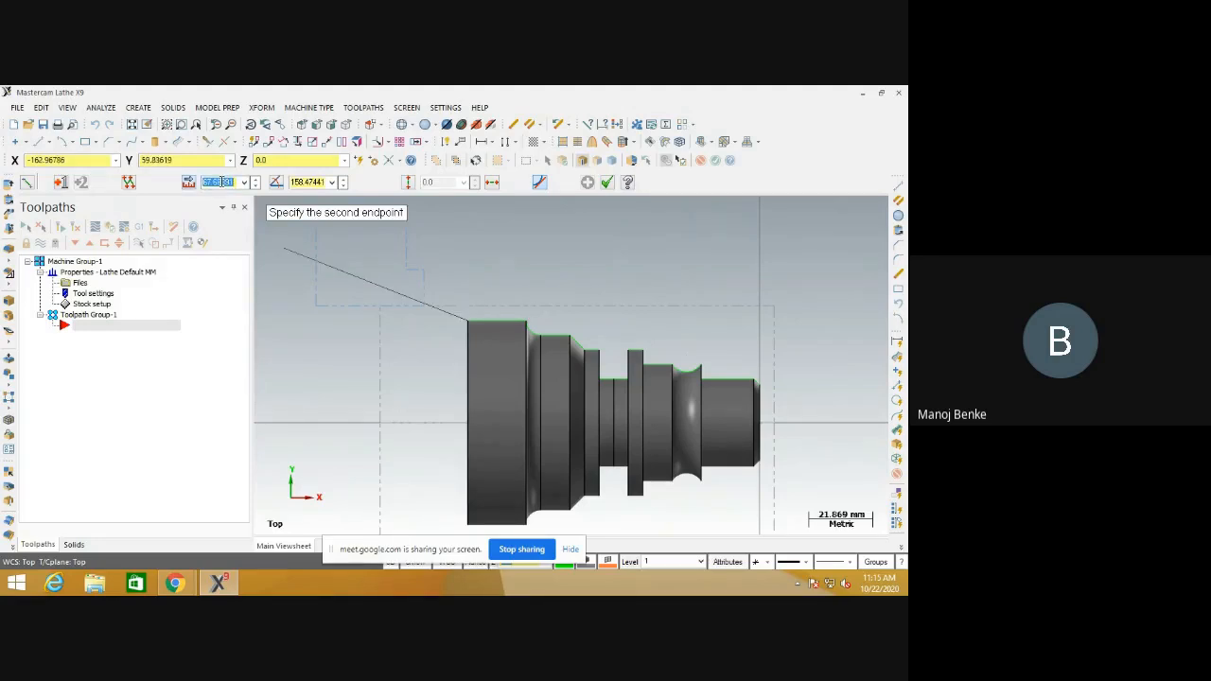
text(5)
click(305, 181)
text(90)
key(Return)
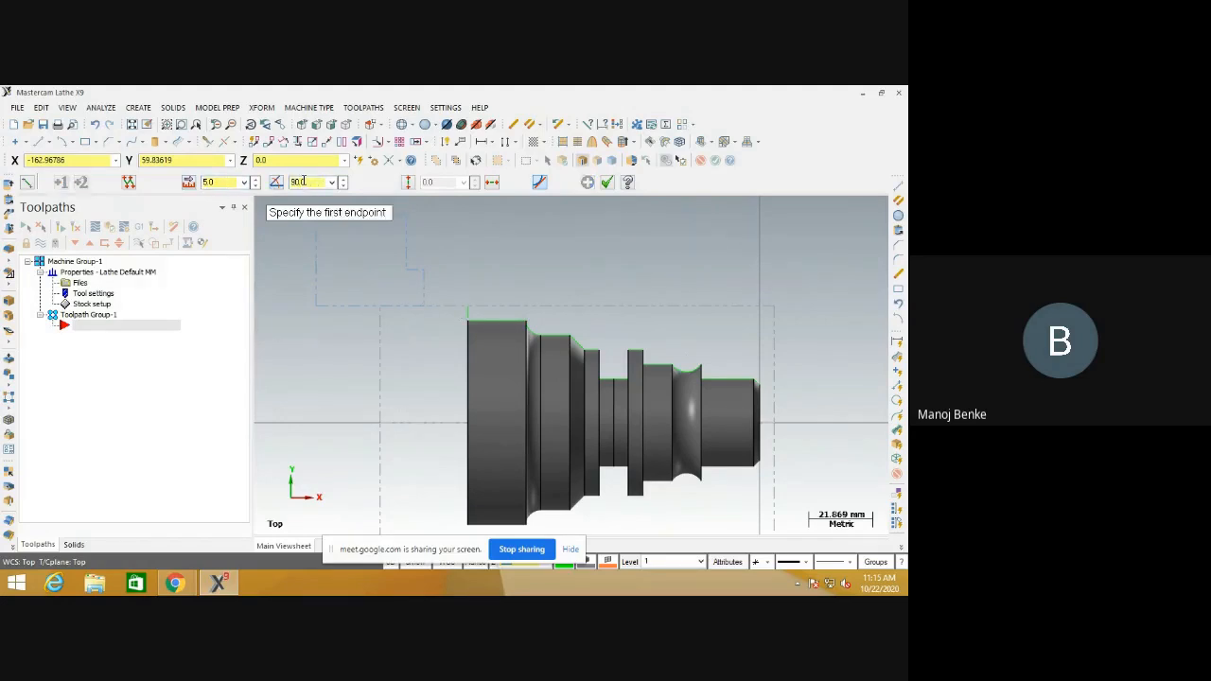
key(Escape)
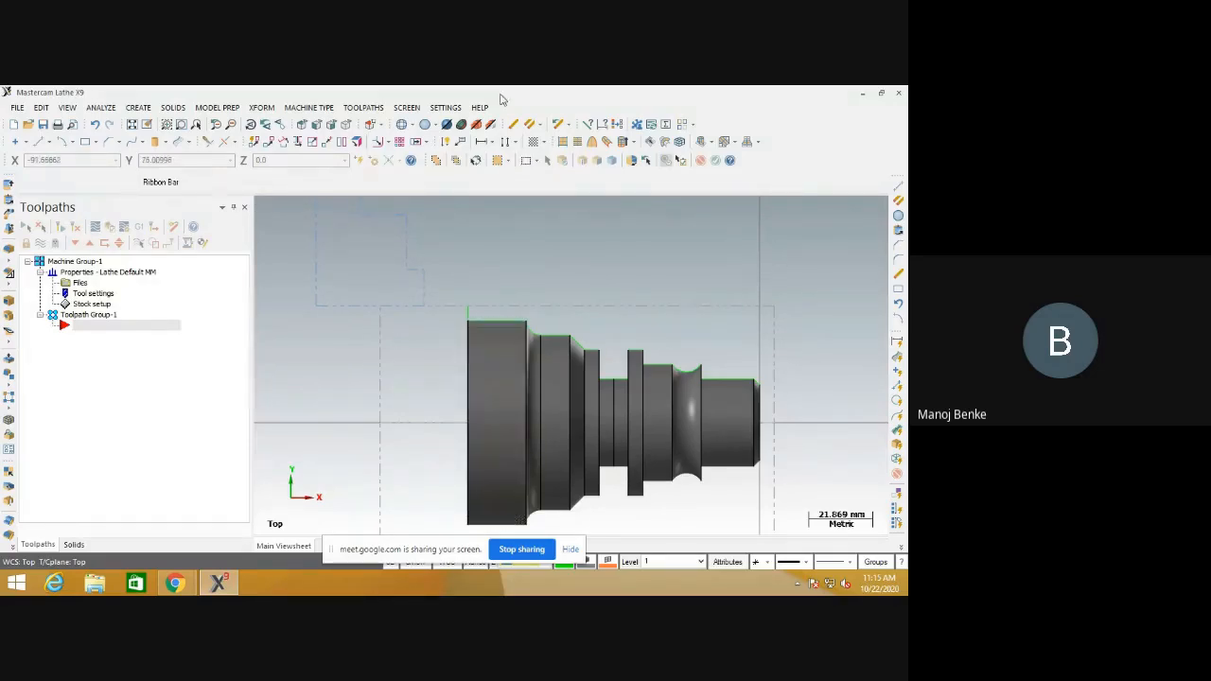
Using wireframe display, delete the vertical profile lines at the part's left and right ends, and restore shaded display.
click(402, 126)
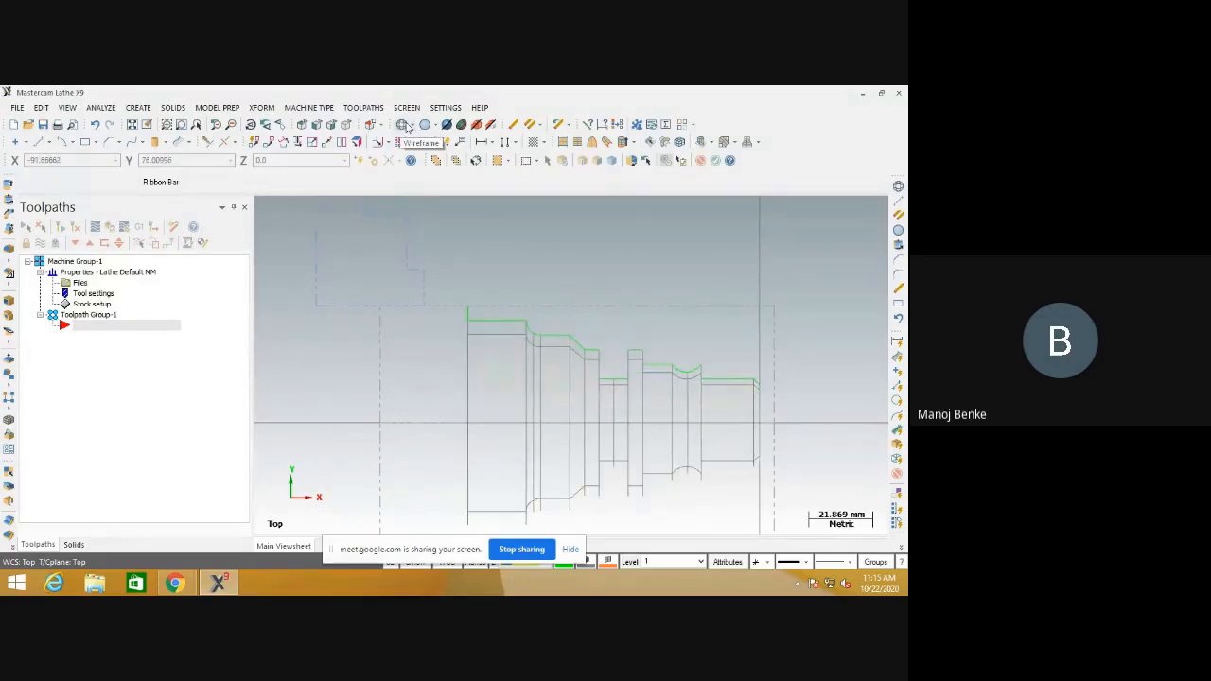
click(425, 126)
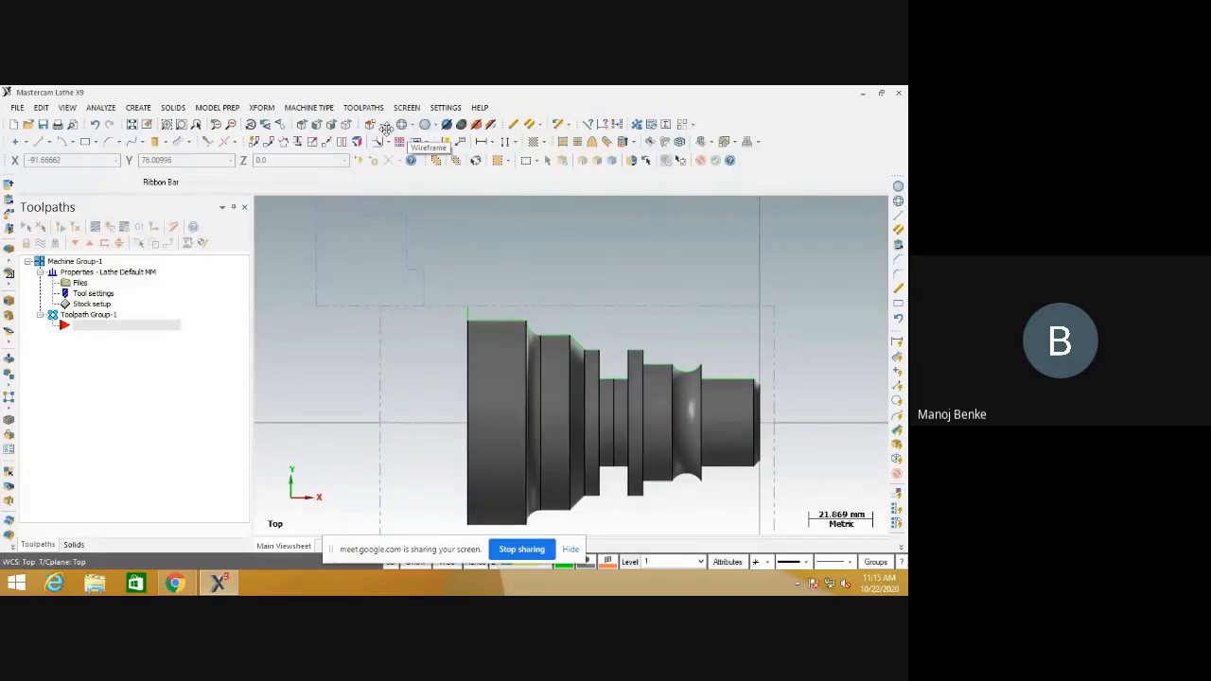
click(401, 126)
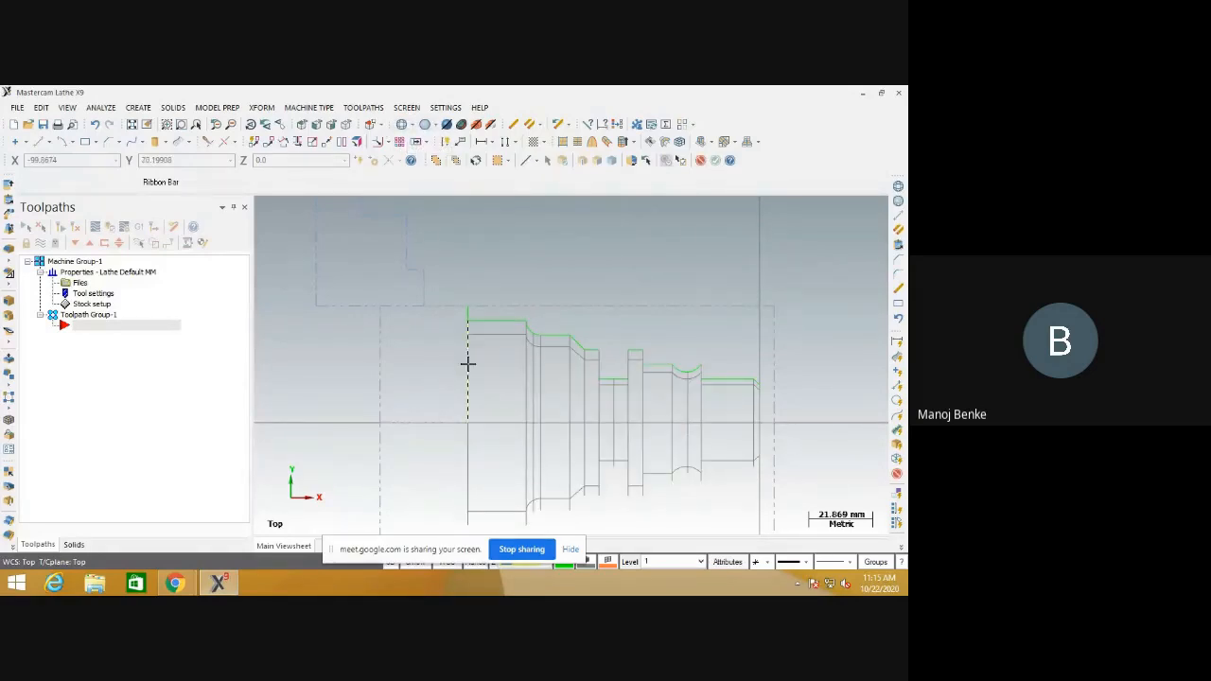
key(Delete)
click(192, 334)
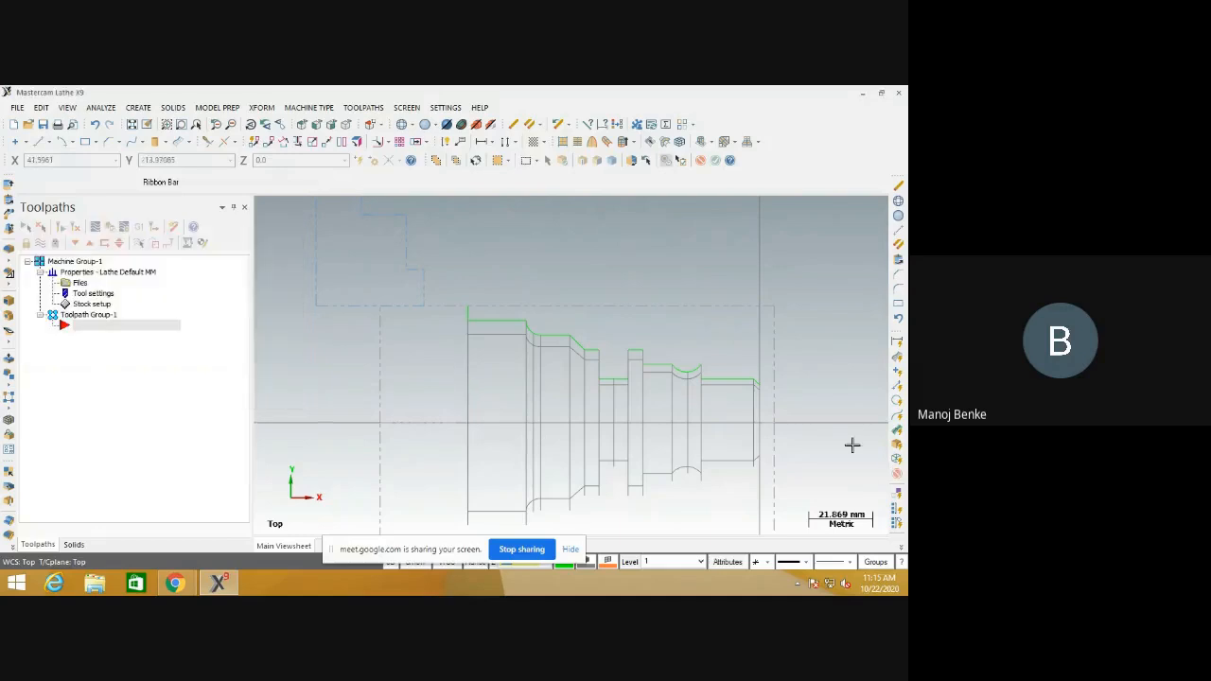
click(760, 402)
key(Delete)
click(210, 332)
click(424, 124)
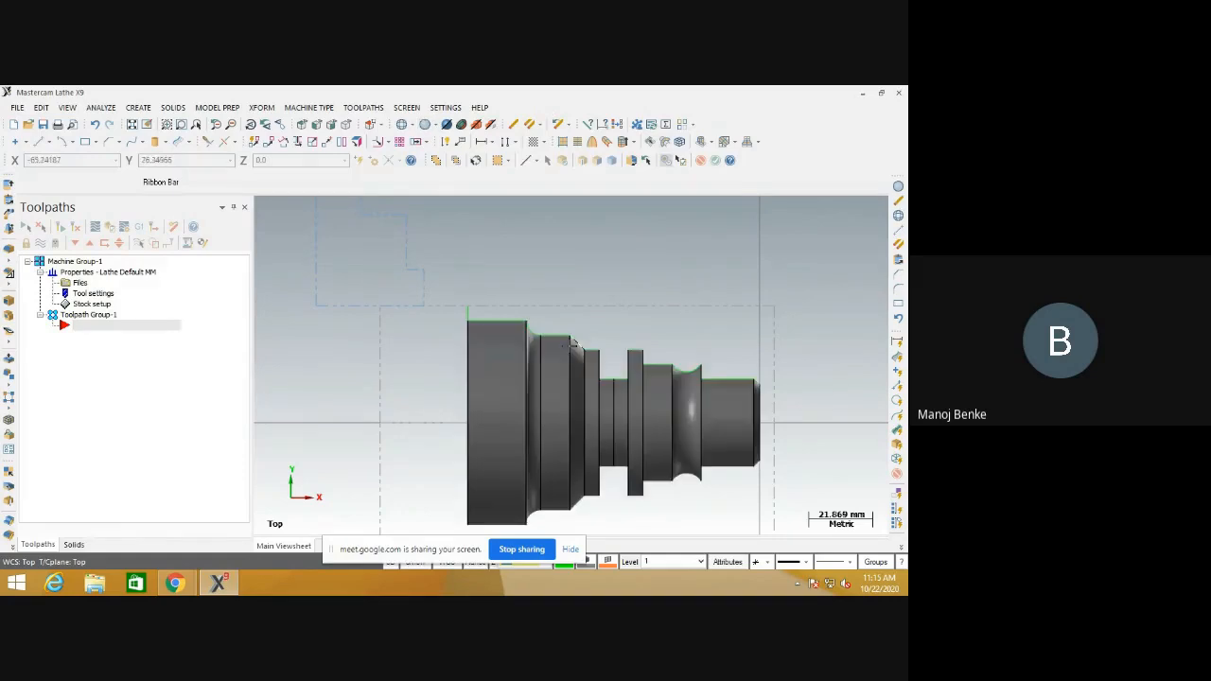
Start a lathe Face toolpath with T as the NC name.
scroll(445, 317, down, 2)
click(362, 108)
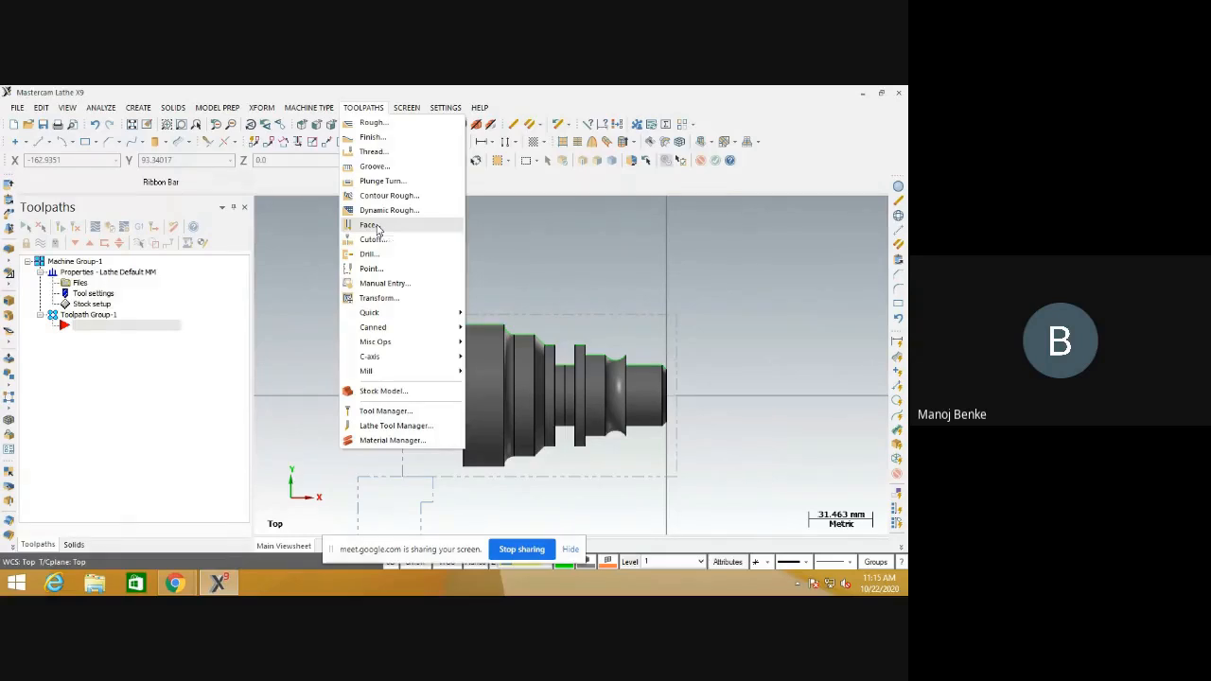
click(375, 227)
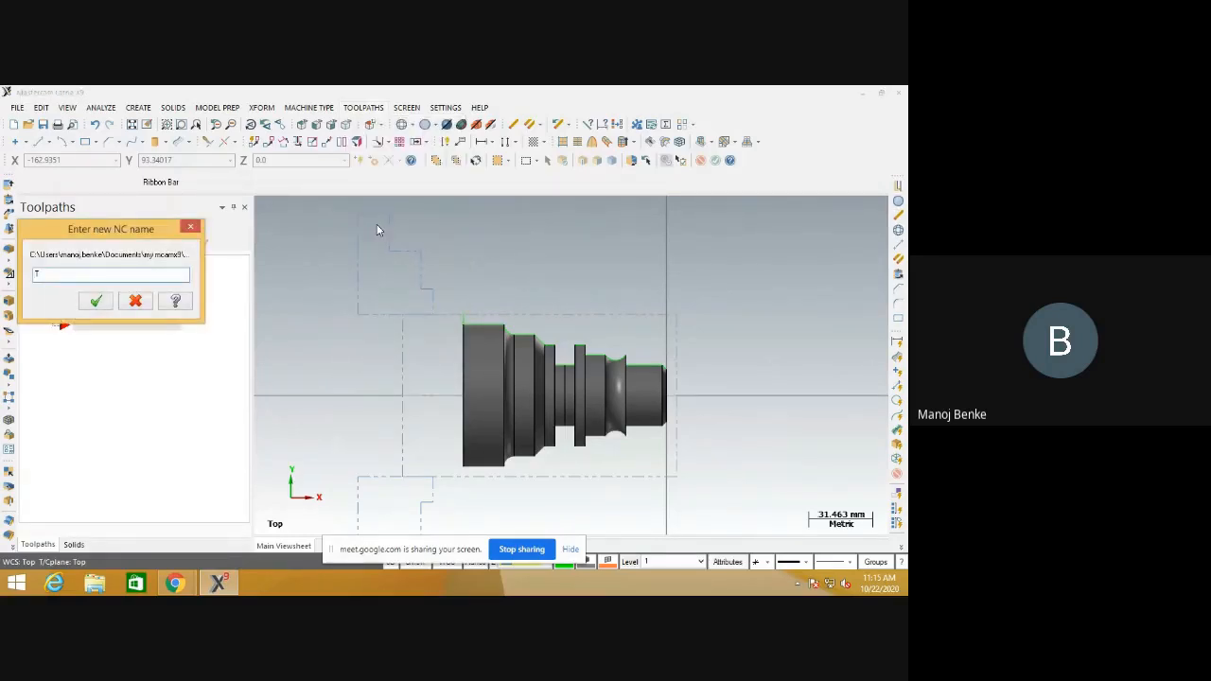
click(97, 302)
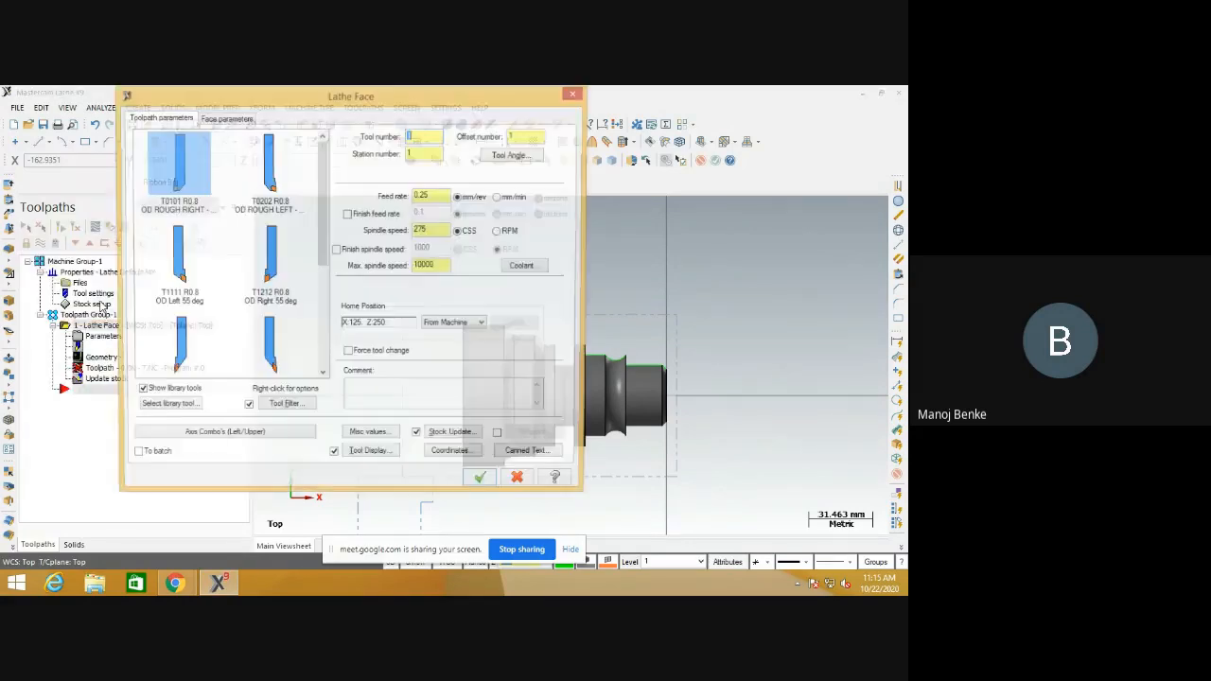
Choose the T3131 R0.8 Rough Face Right 80-degree library tool for the facing toolpath.
scroll(314, 236, down, 3)
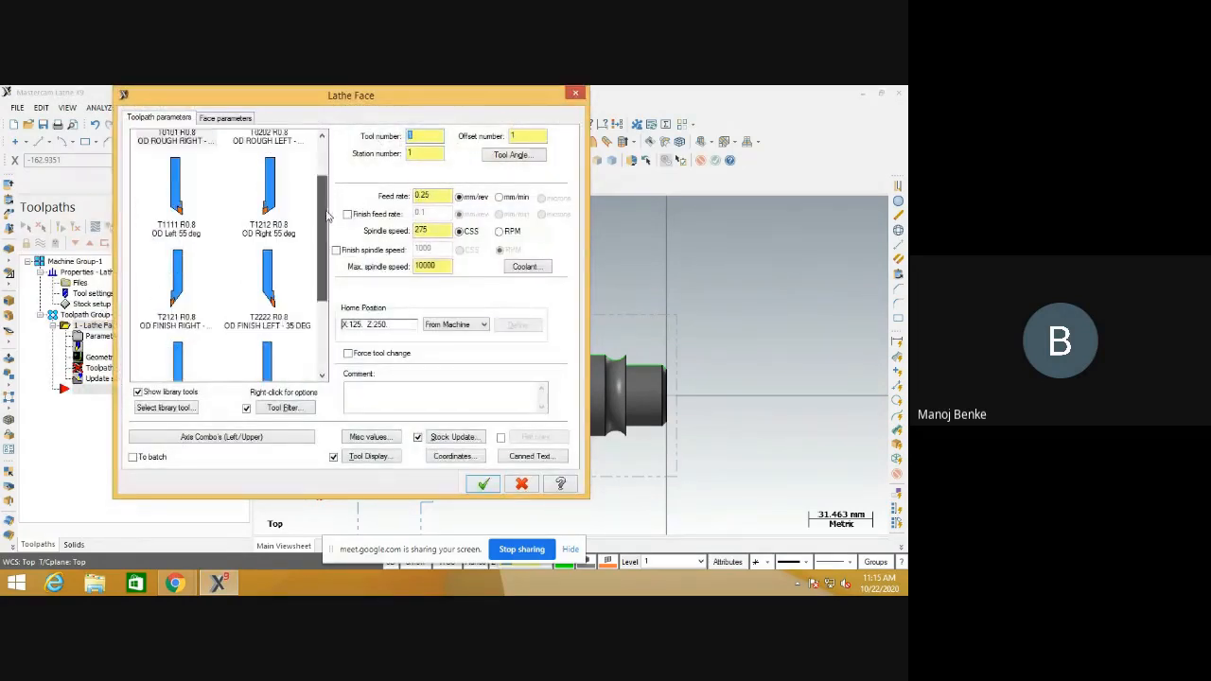
scroll(314, 250, up, 3)
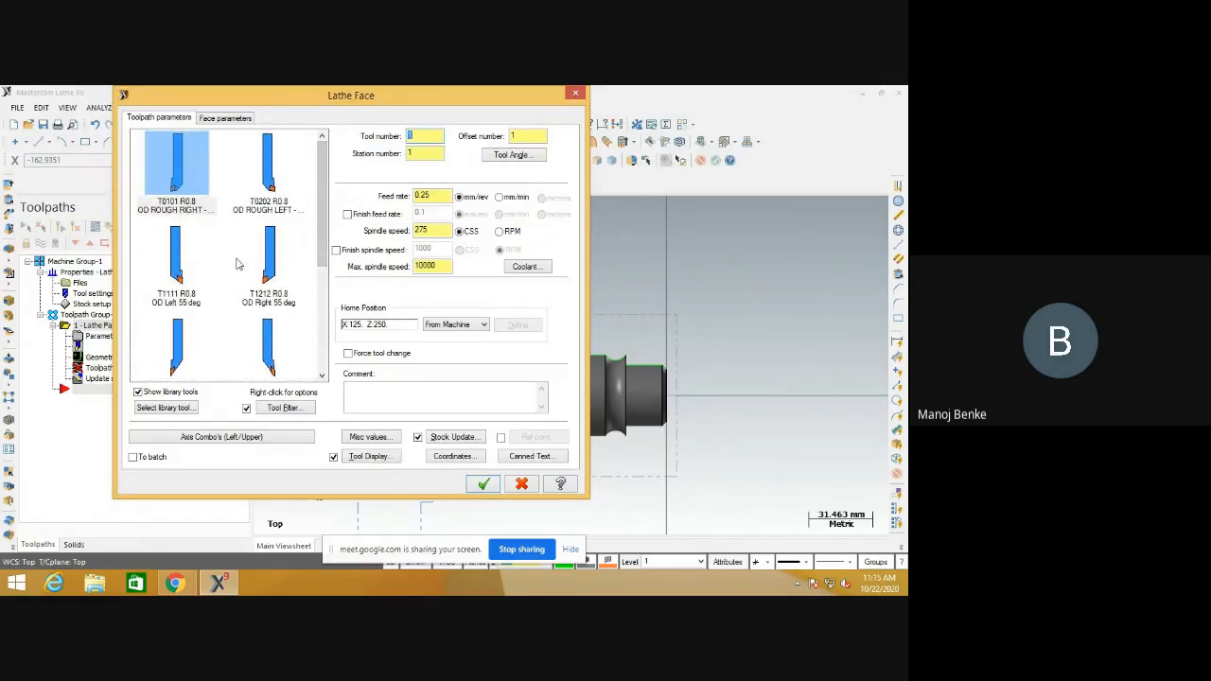
scroll(322, 222, down, 3)
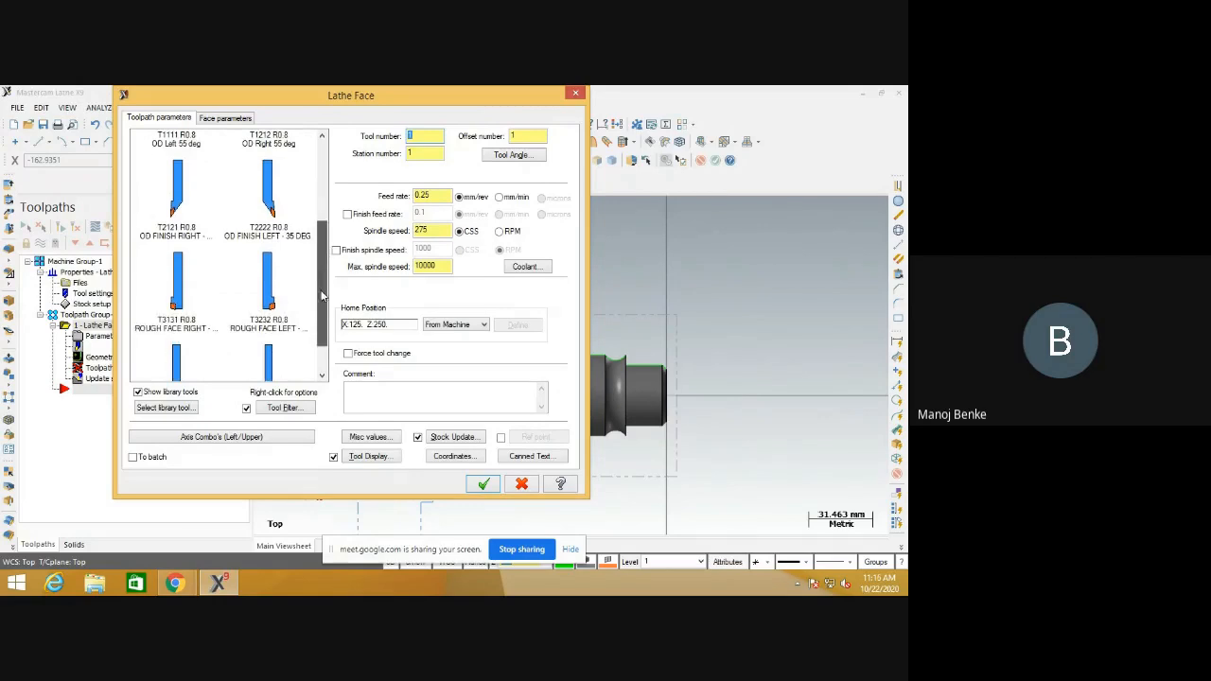
click(176, 301)
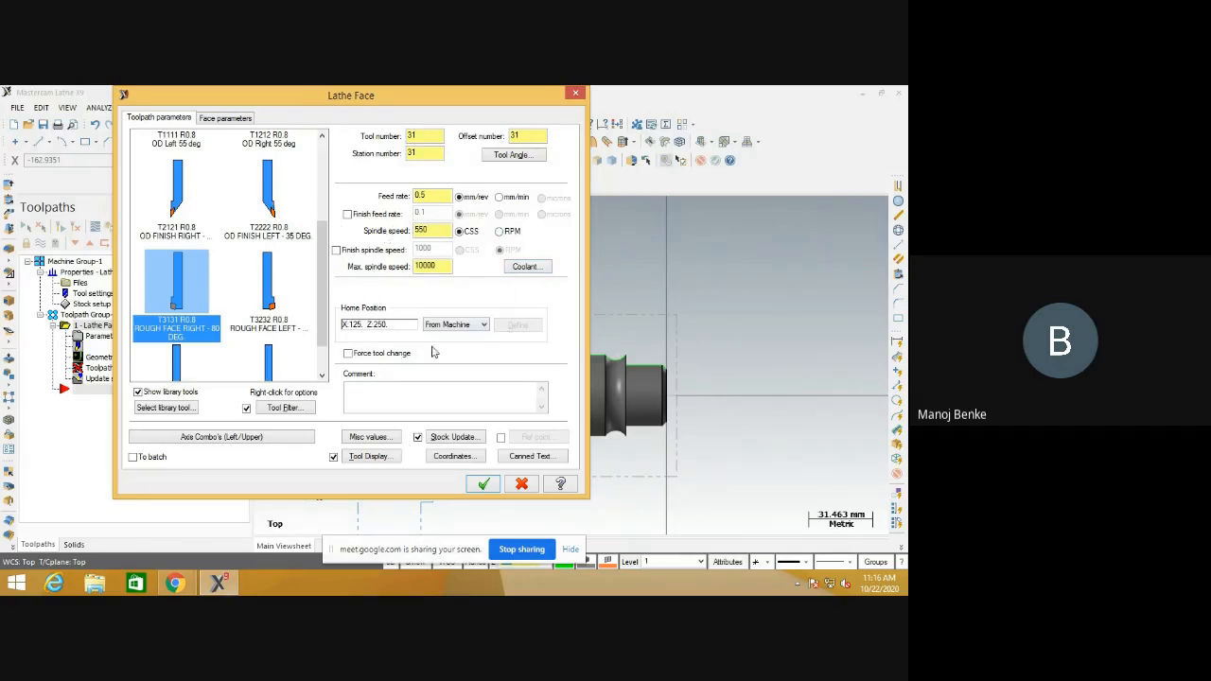
Set the facing toolpath's finish Z to 0 with a maximum of 1 finish pass, and generate the toolpath.
click(225, 118)
drag(301, 100, 220, 92)
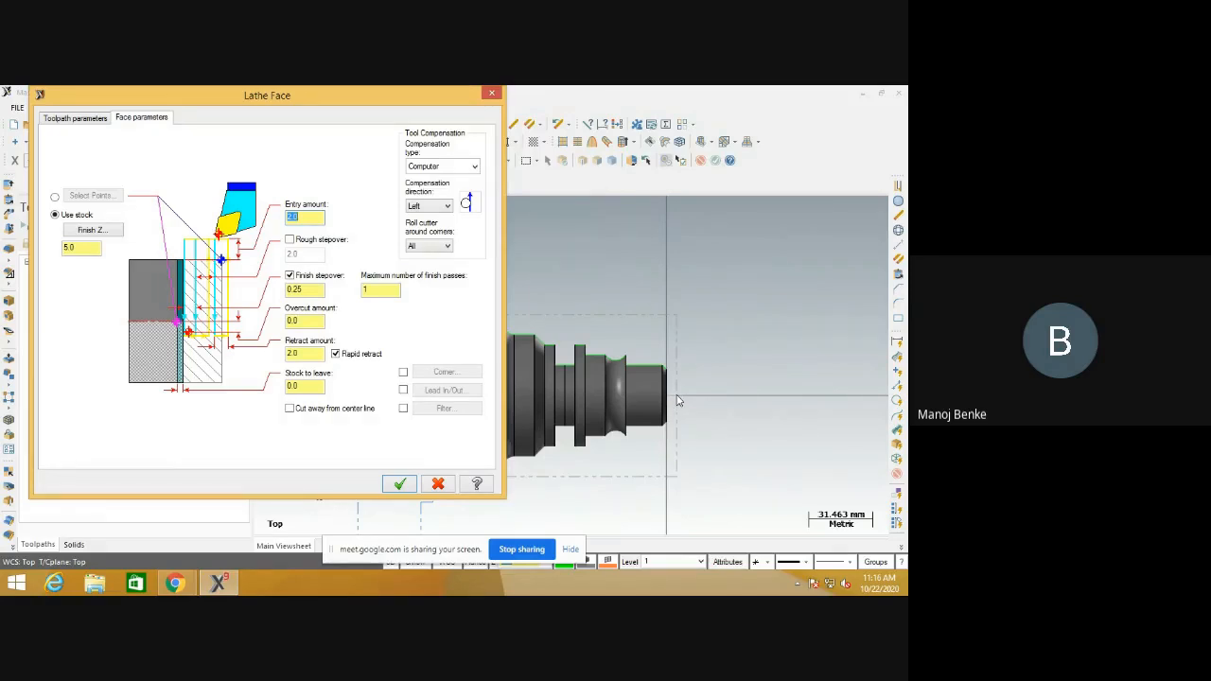
click(80, 247)
double_click(80, 247)
text(0)
text(1)
click(376, 289)
click(399, 484)
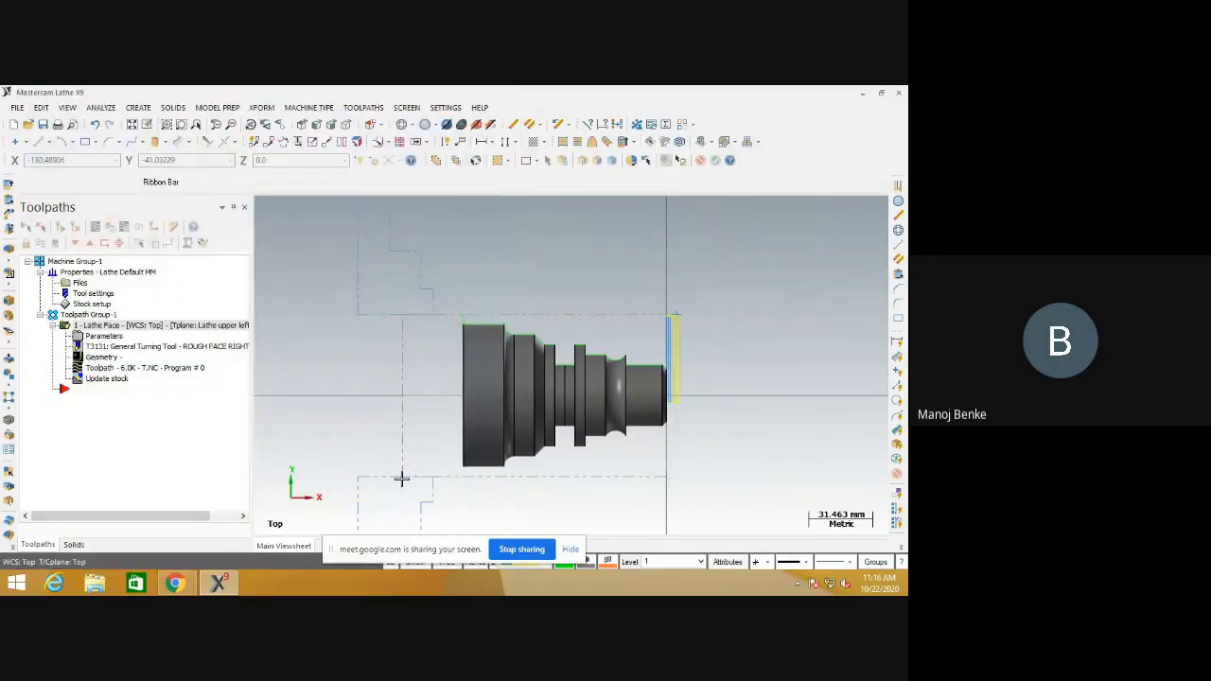
Backplot the facing toolpath with the tool displayed, dismiss the system restart notice, and close the backplot.
scroll(706, 355, down, 1)
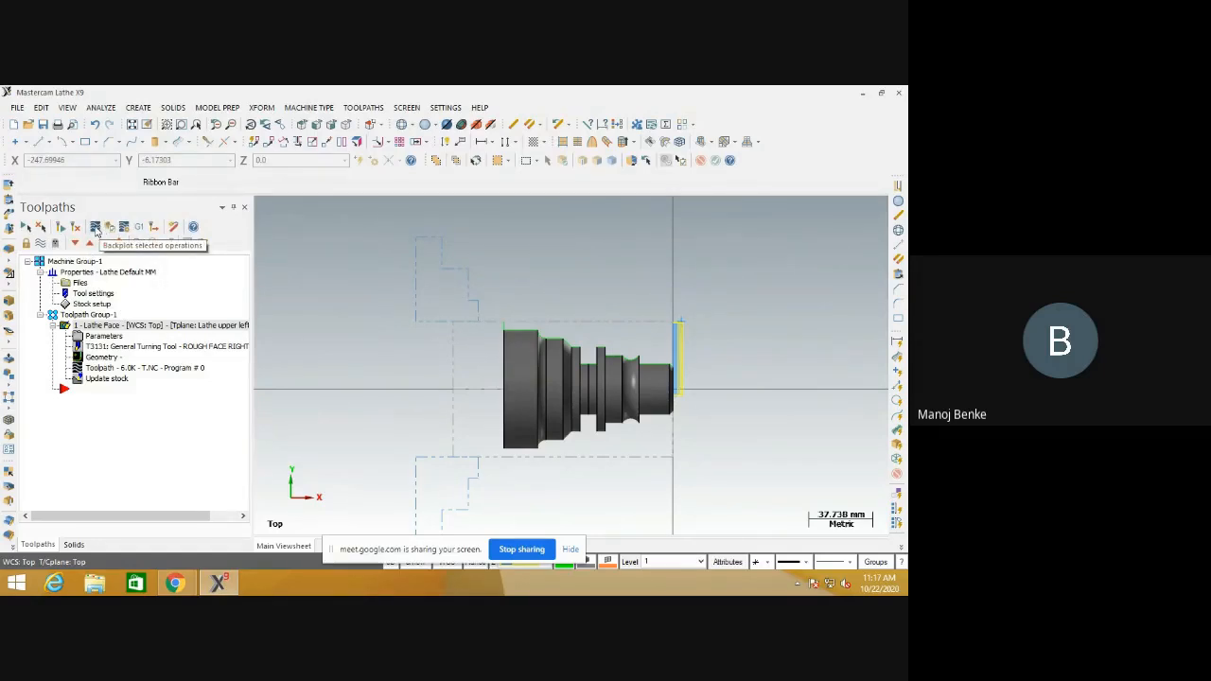
click(95, 229)
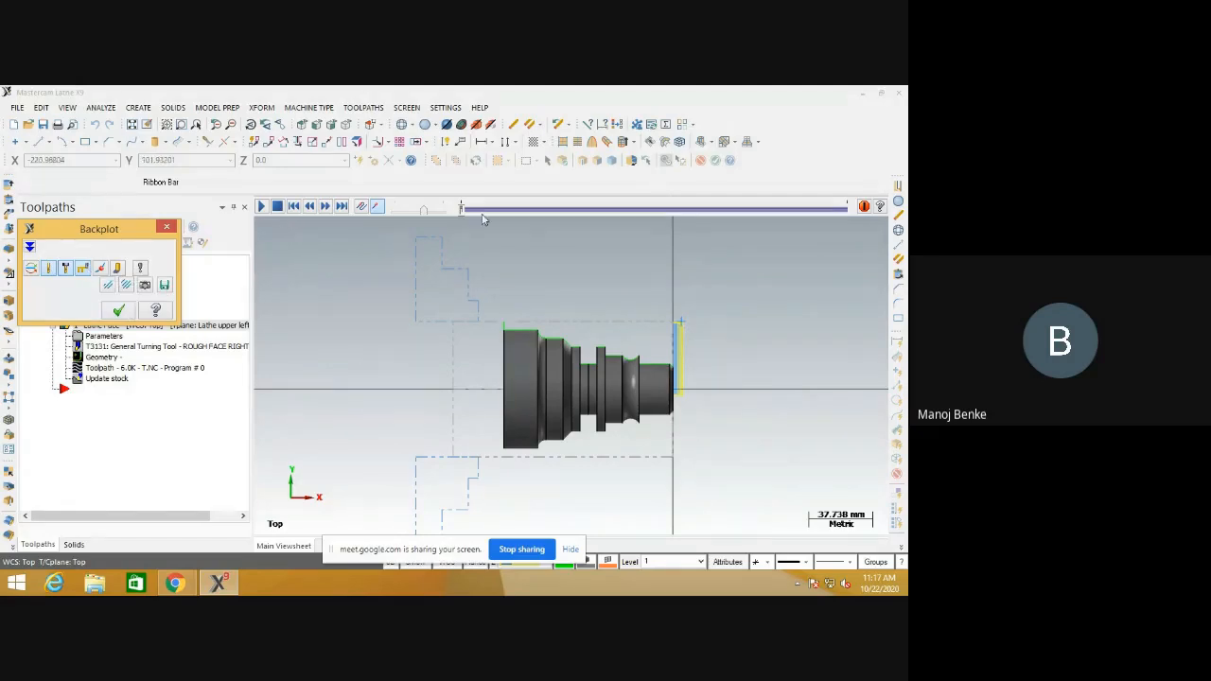
click(424, 216)
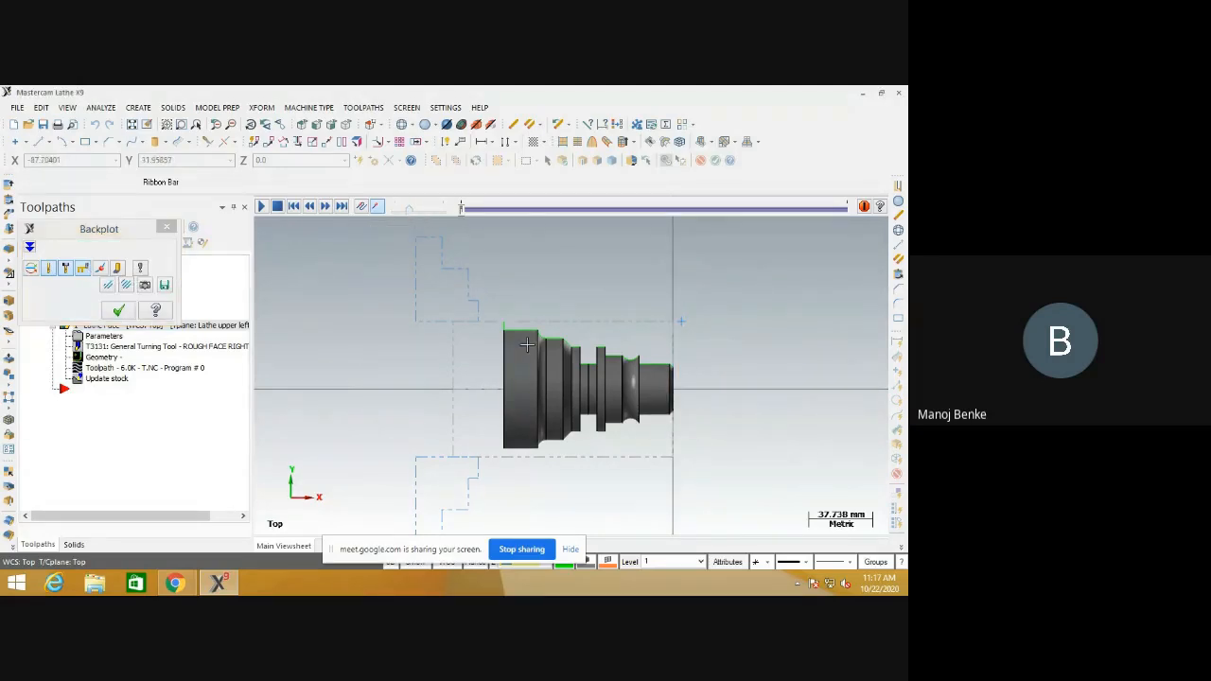
scroll(407, 422, up, 2)
scroll(407, 423, down, 5)
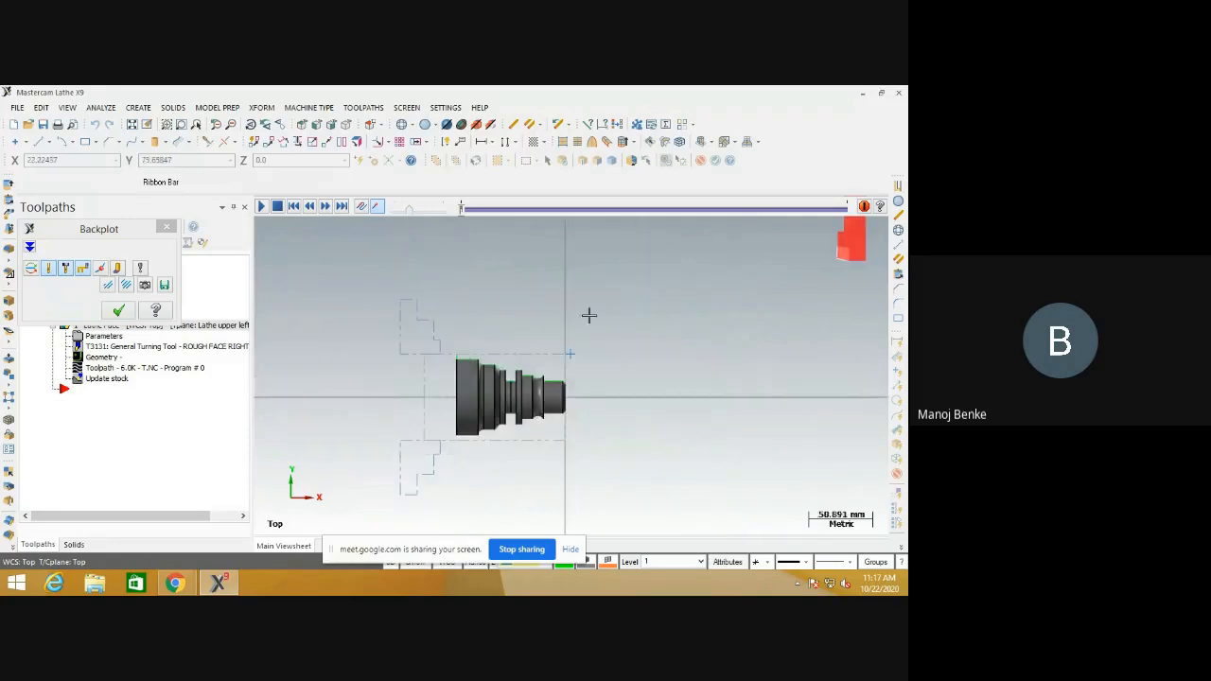
scroll(517, 332, down, 1)
scroll(752, 263, up, 1)
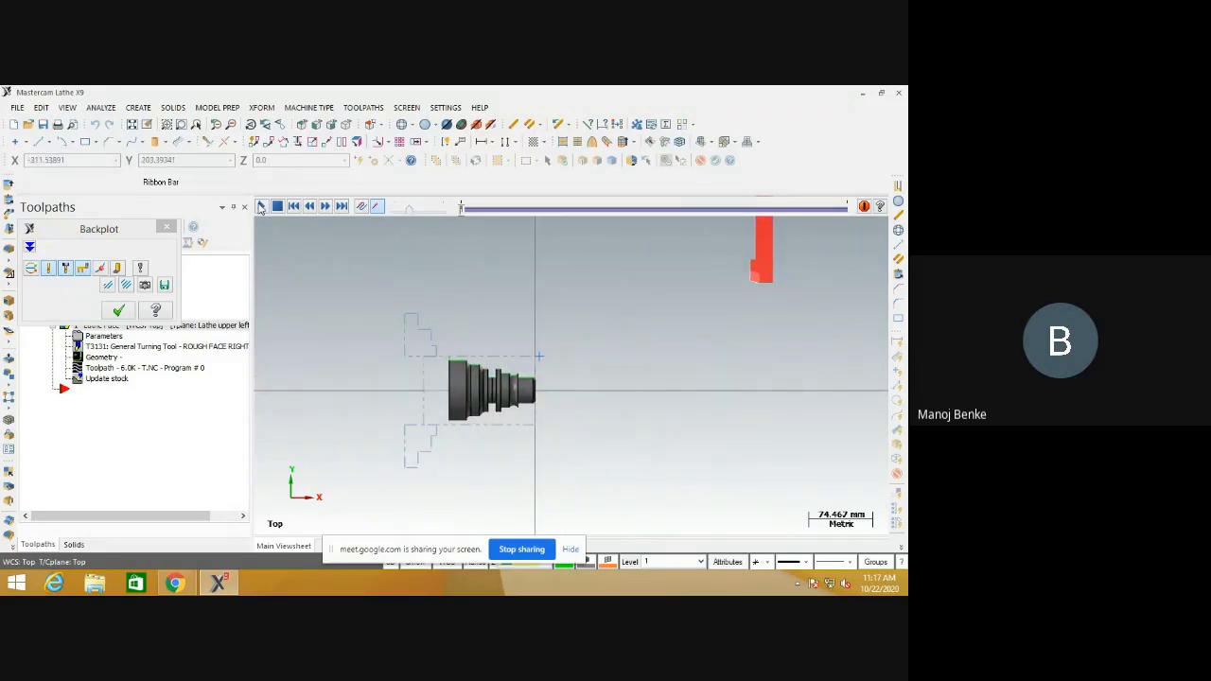
click(264, 208)
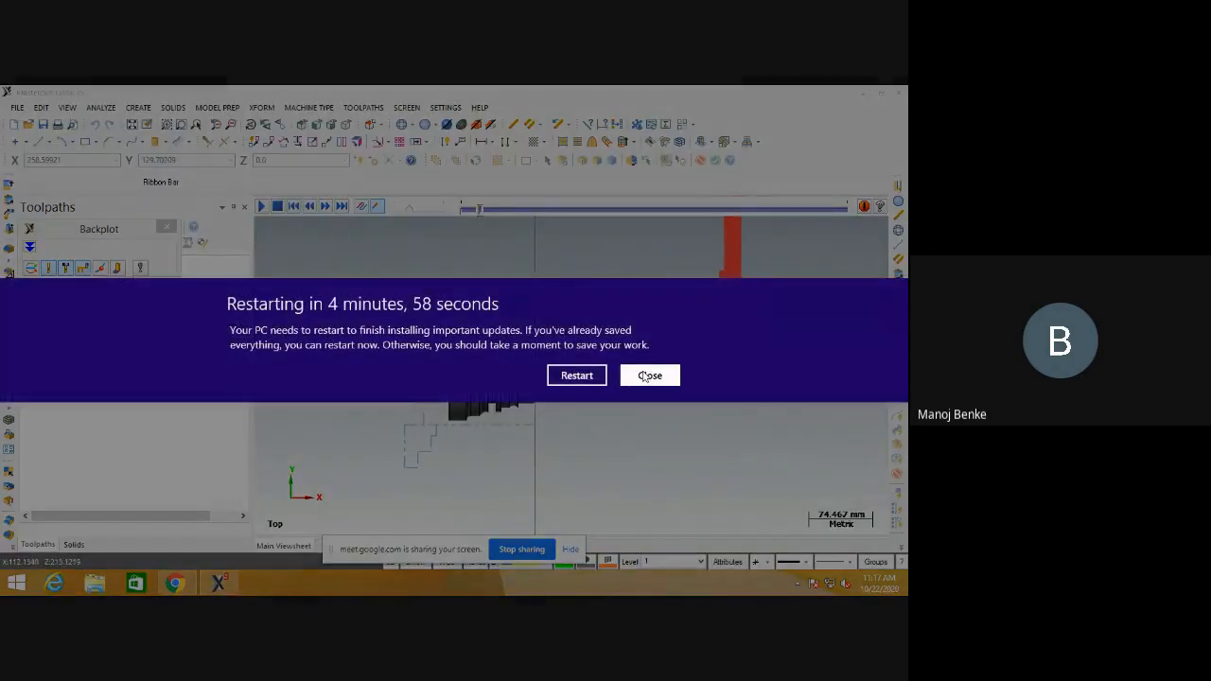
click(643, 376)
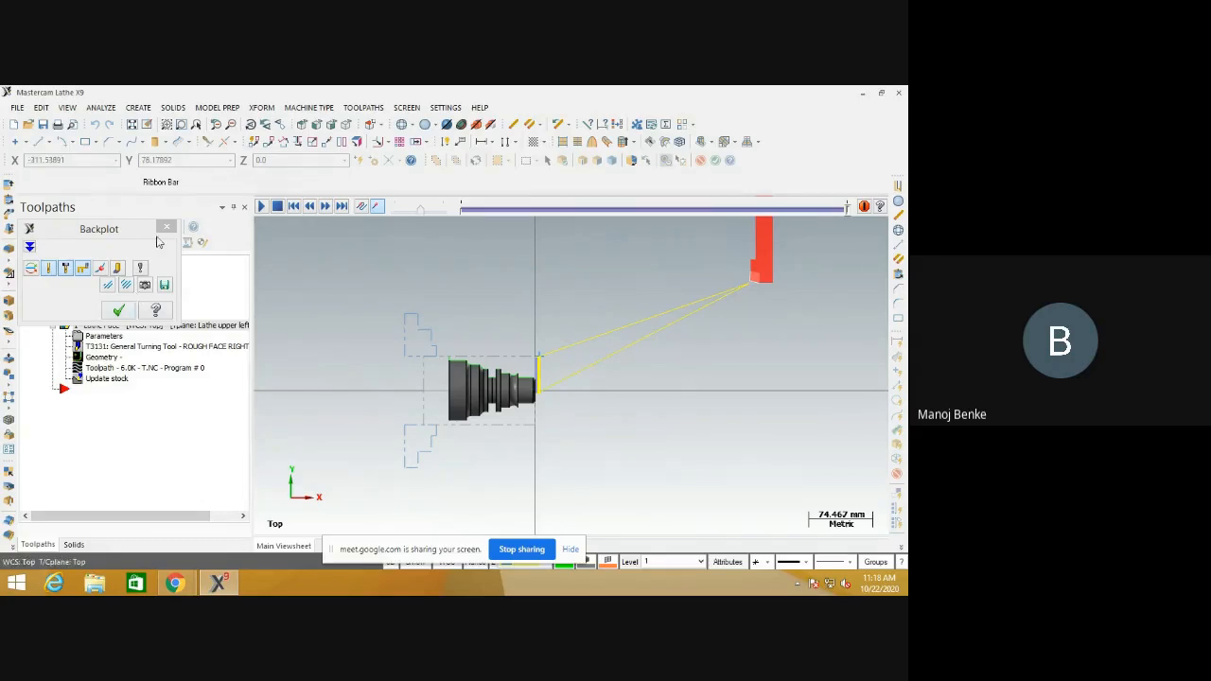
click(166, 228)
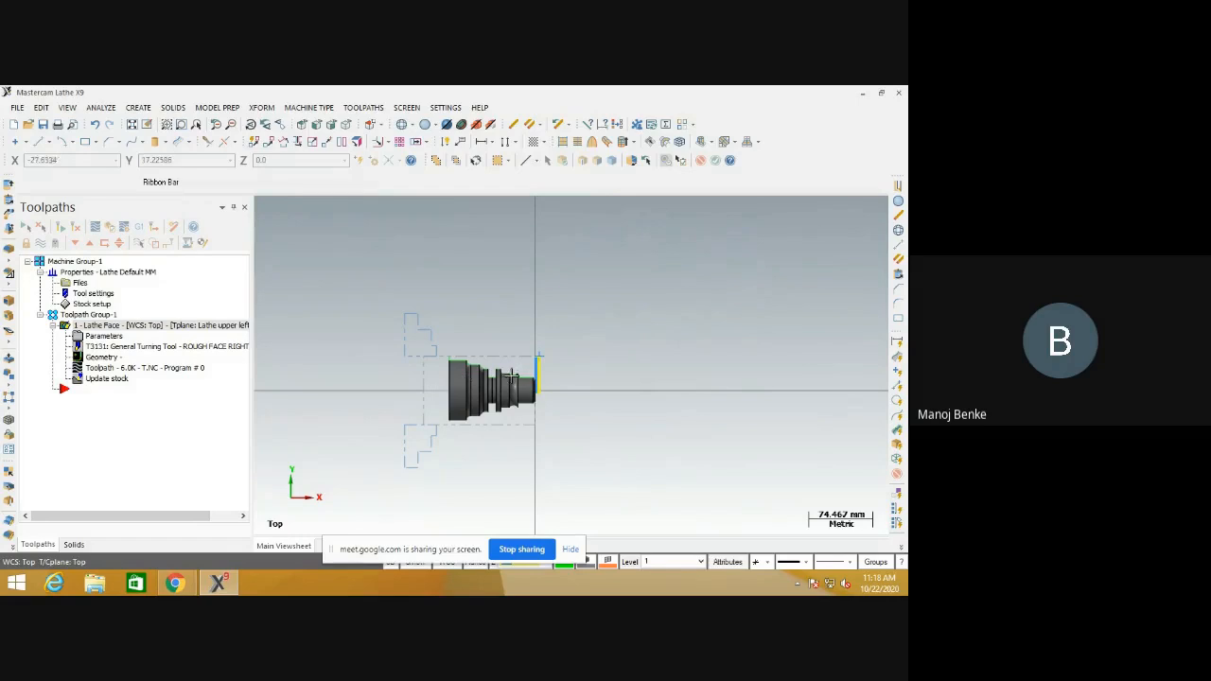
Start a lathe Rough toolpath and chain the part's upper profile, reversed to run from the small end to the large end.
scroll(511, 378, up, 3)
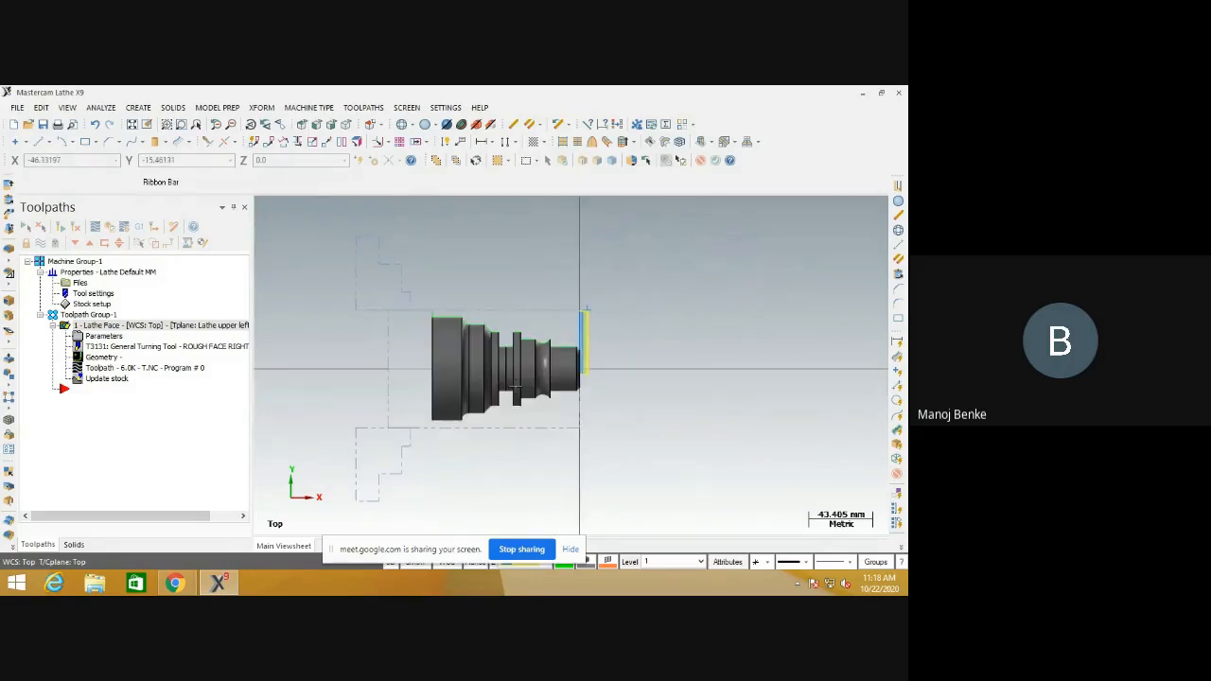
click(363, 108)
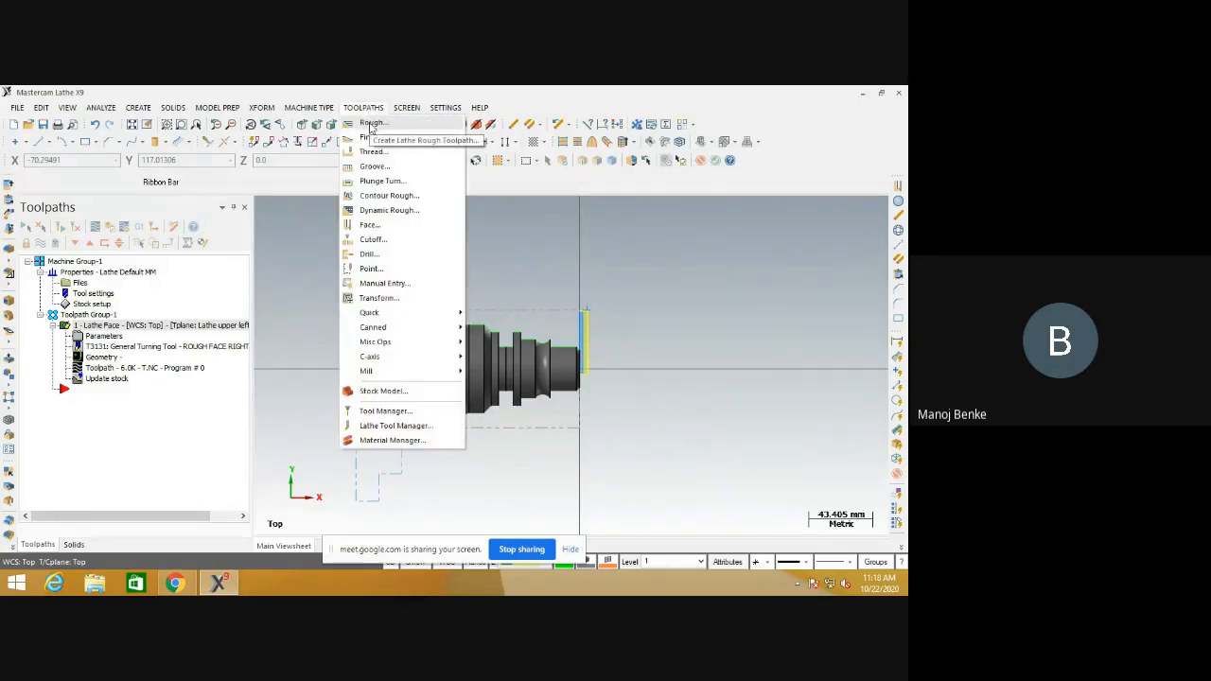
click(371, 124)
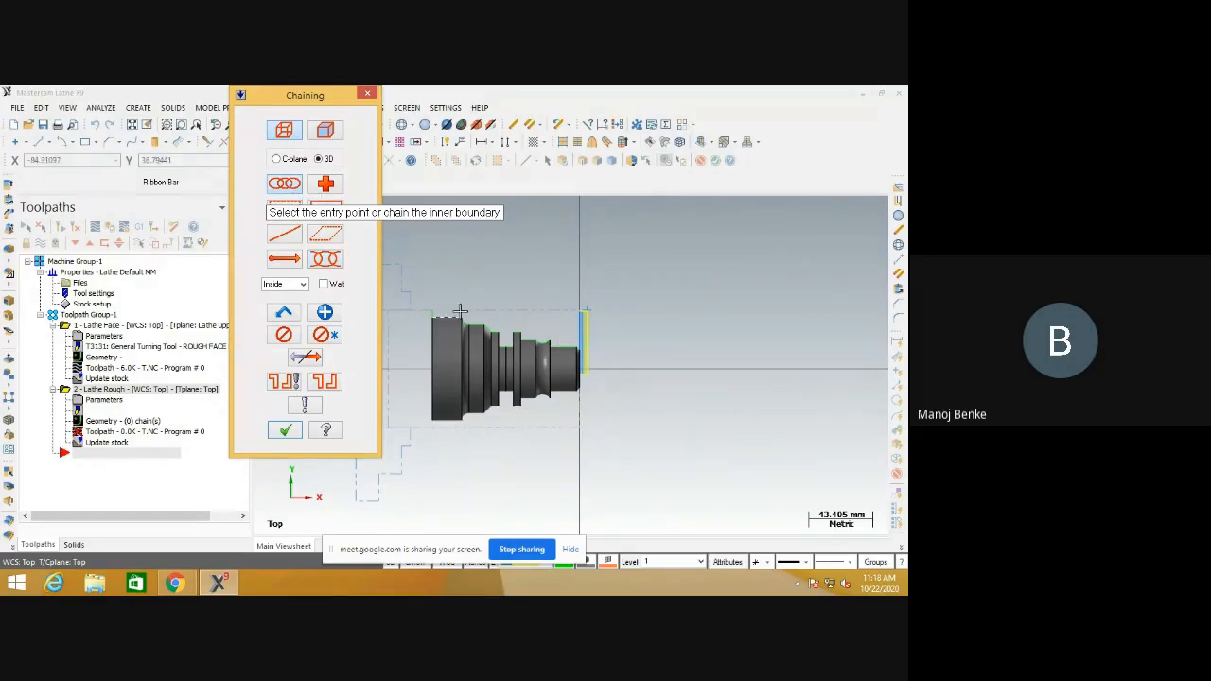
scroll(517, 313, up, 3)
scroll(702, 331, down, 3)
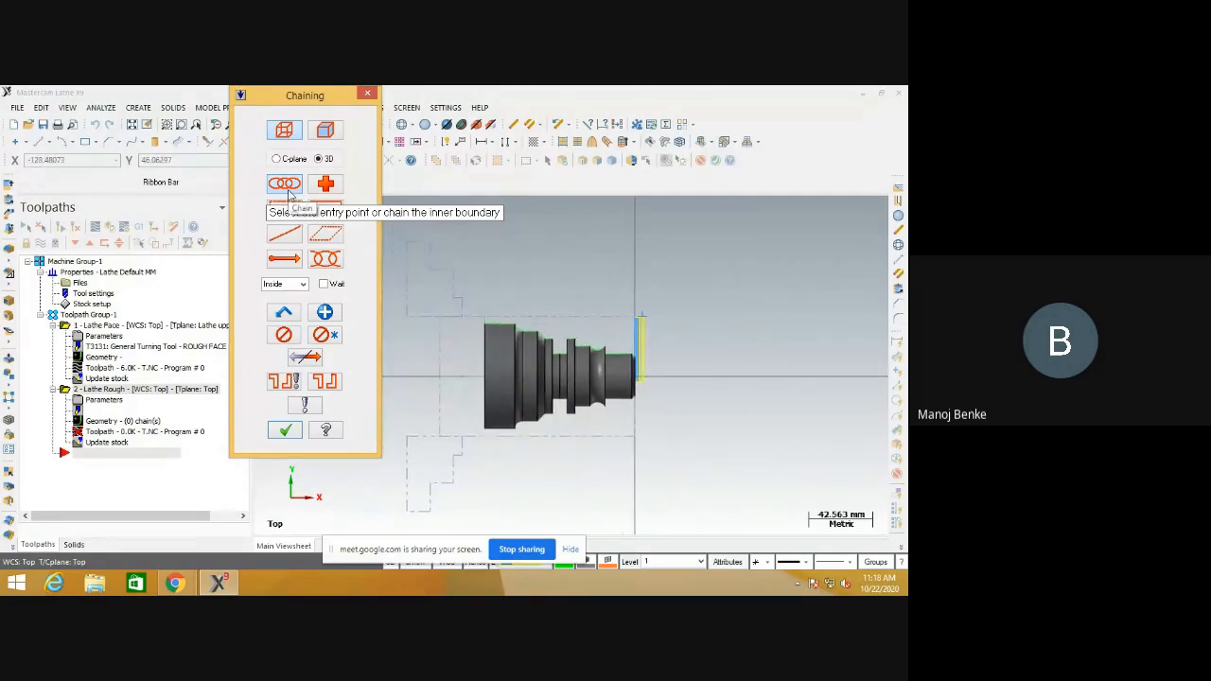
scroll(502, 324, up, 1)
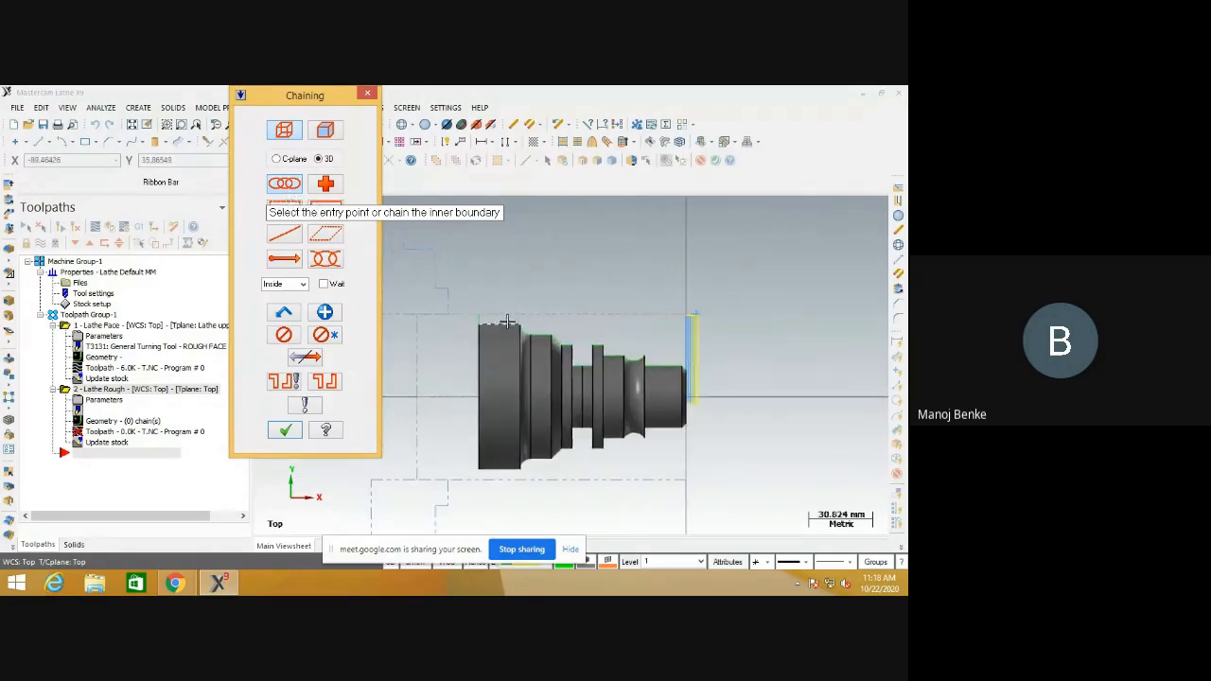
click(506, 325)
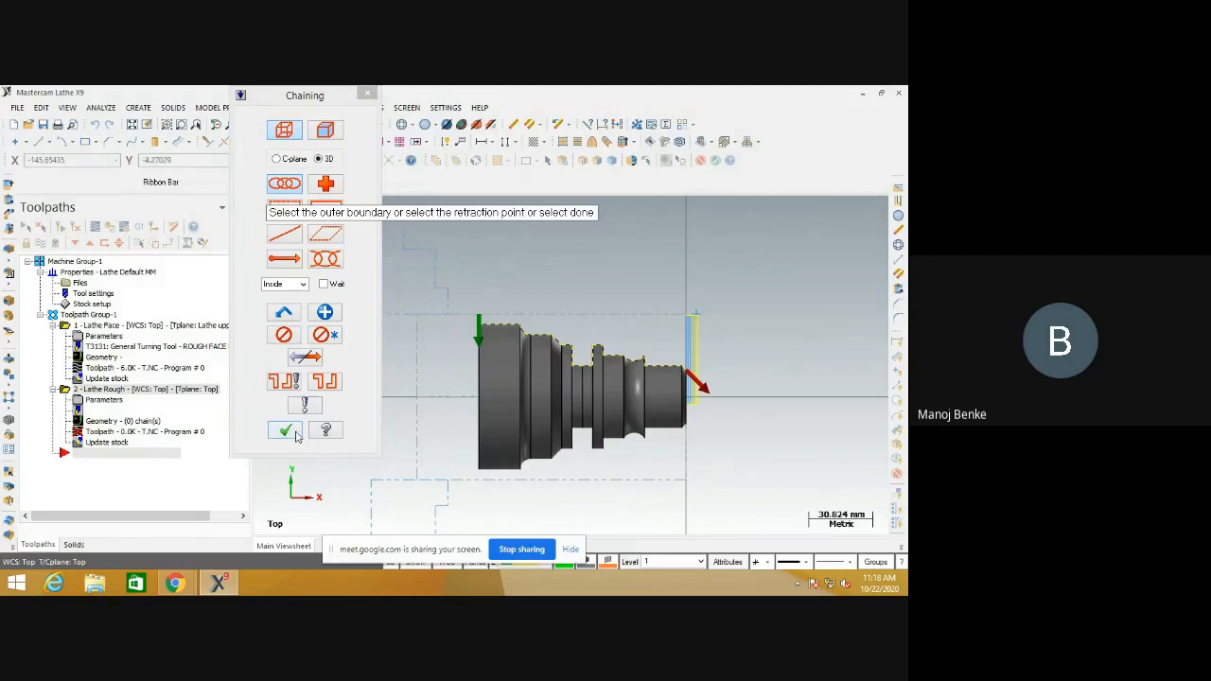
click(309, 357)
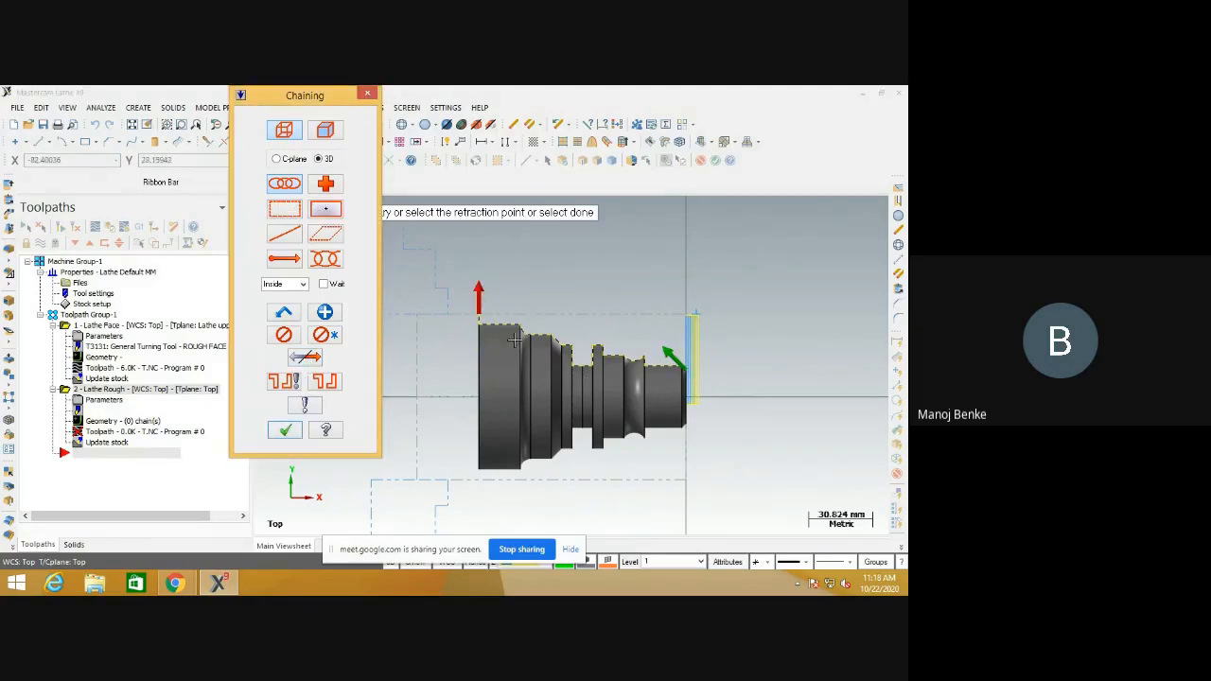
scroll(515, 322, up, 1)
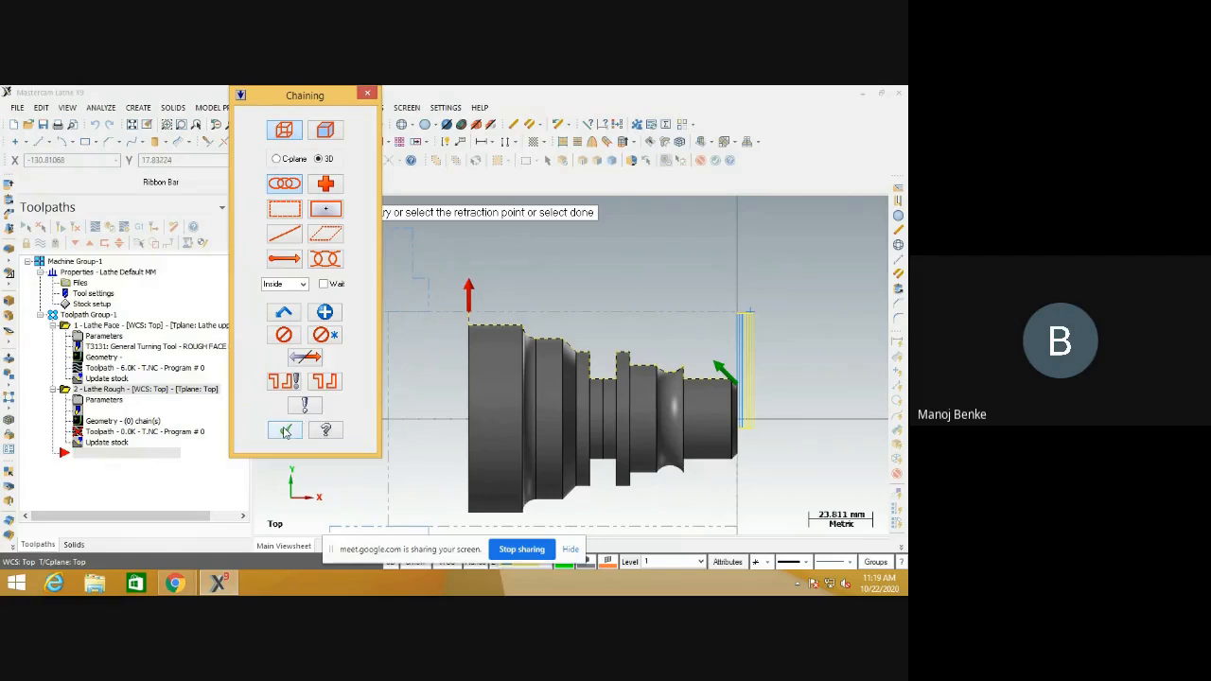
click(286, 432)
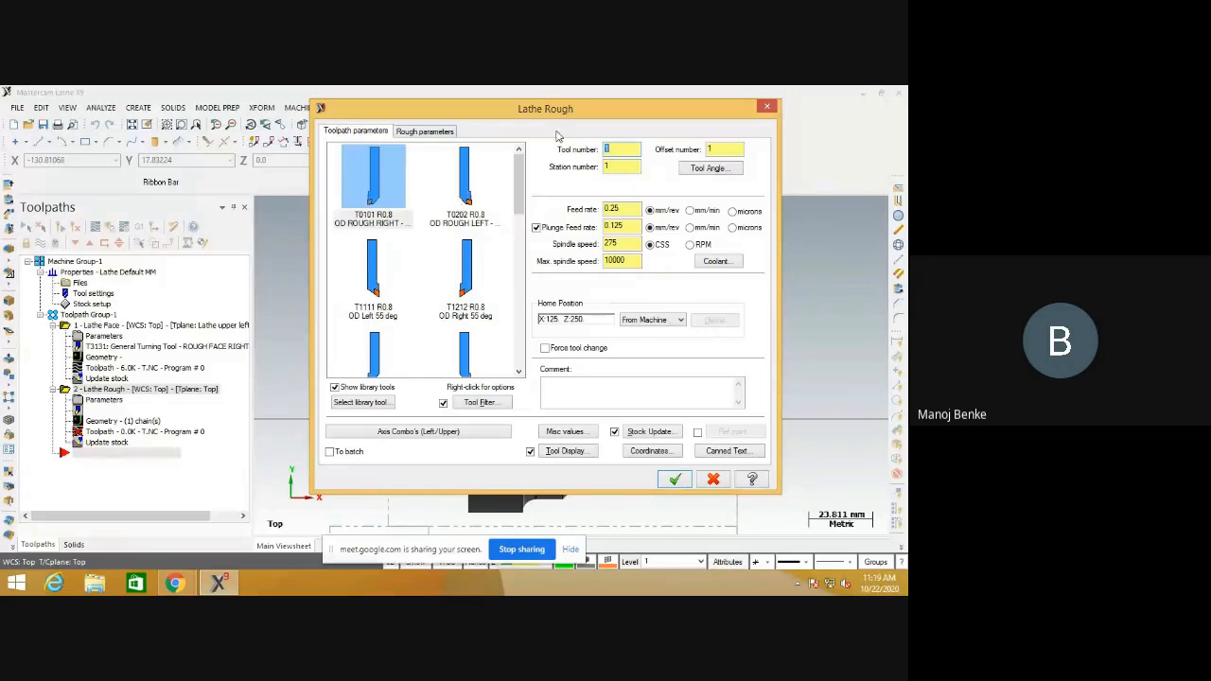
Turn on mist coolant for the roughing toolpath, keeping the T0101 R0.8 OD Rough Right 80-degree tool.
click(715, 262)
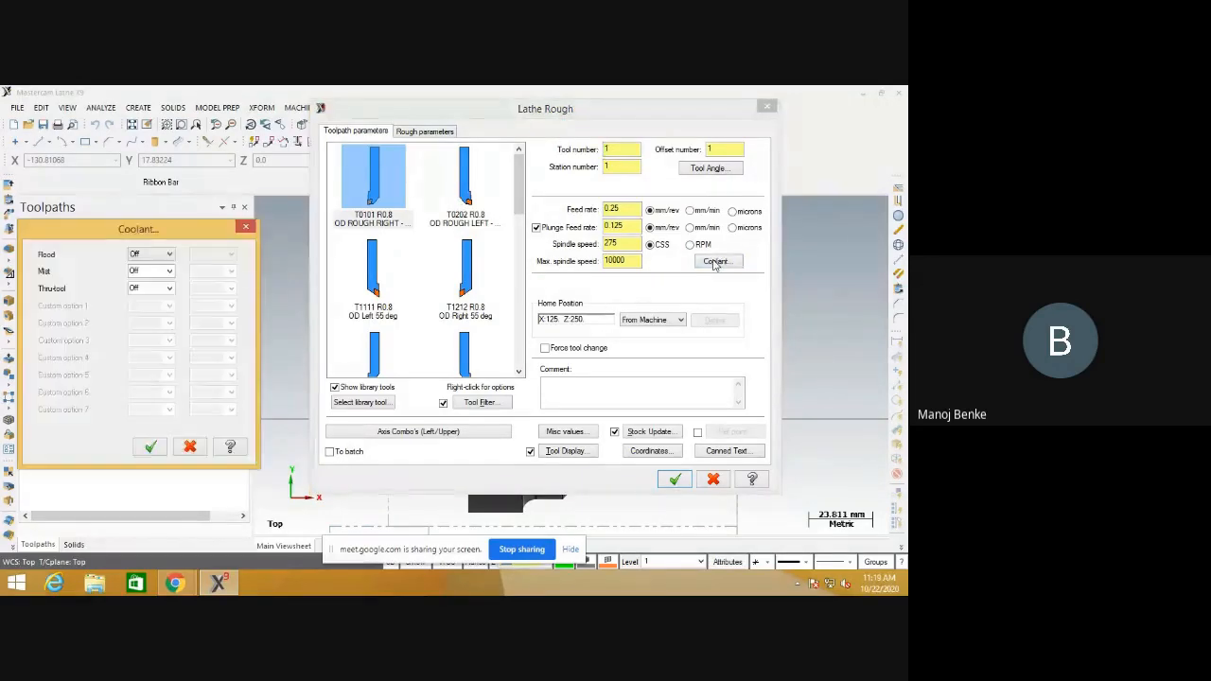
click(166, 271)
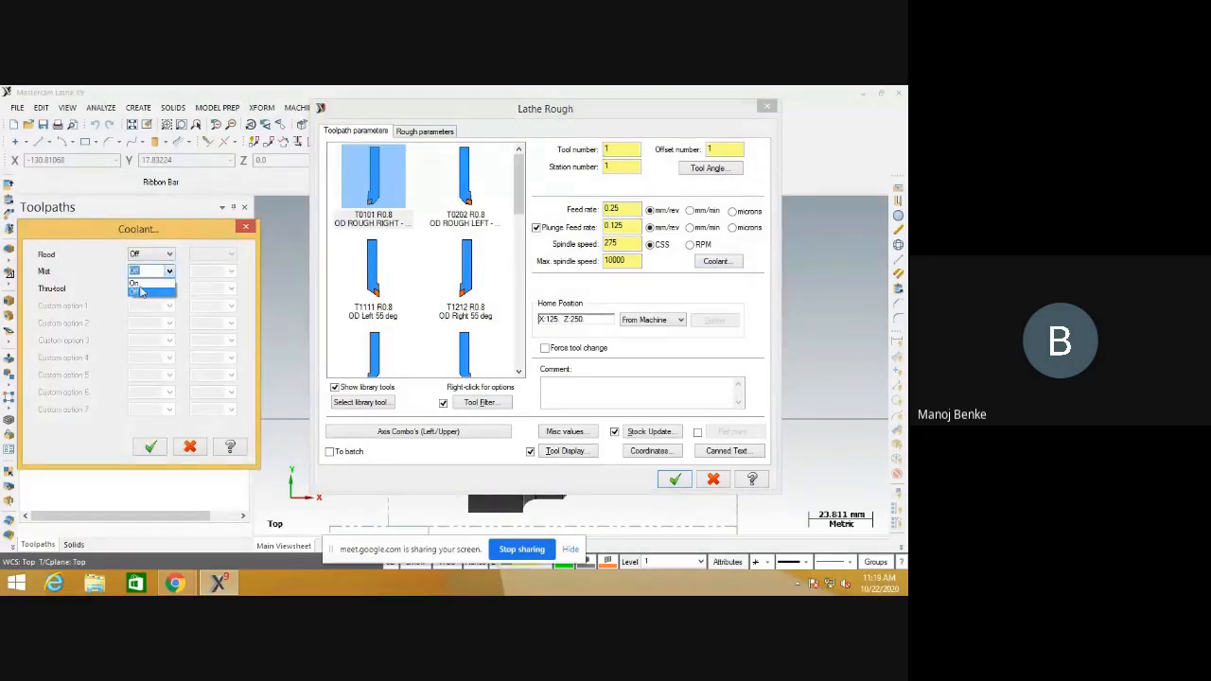
click(140, 283)
click(151, 447)
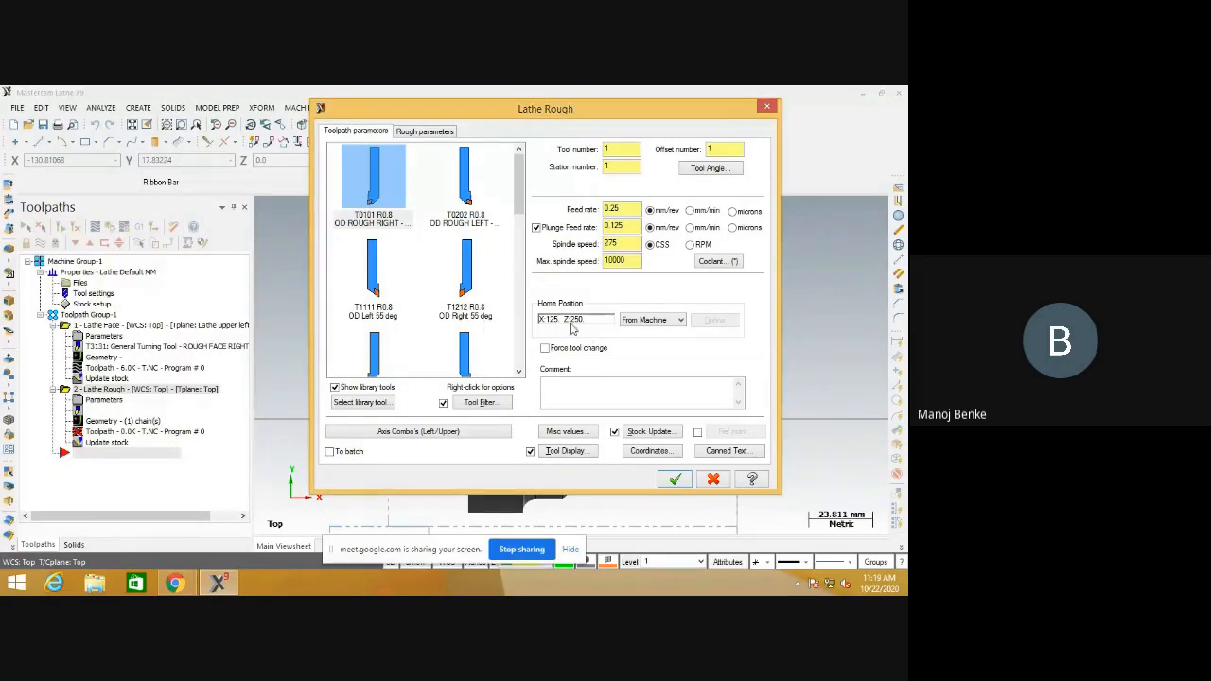
drag(518, 194, 518, 158)
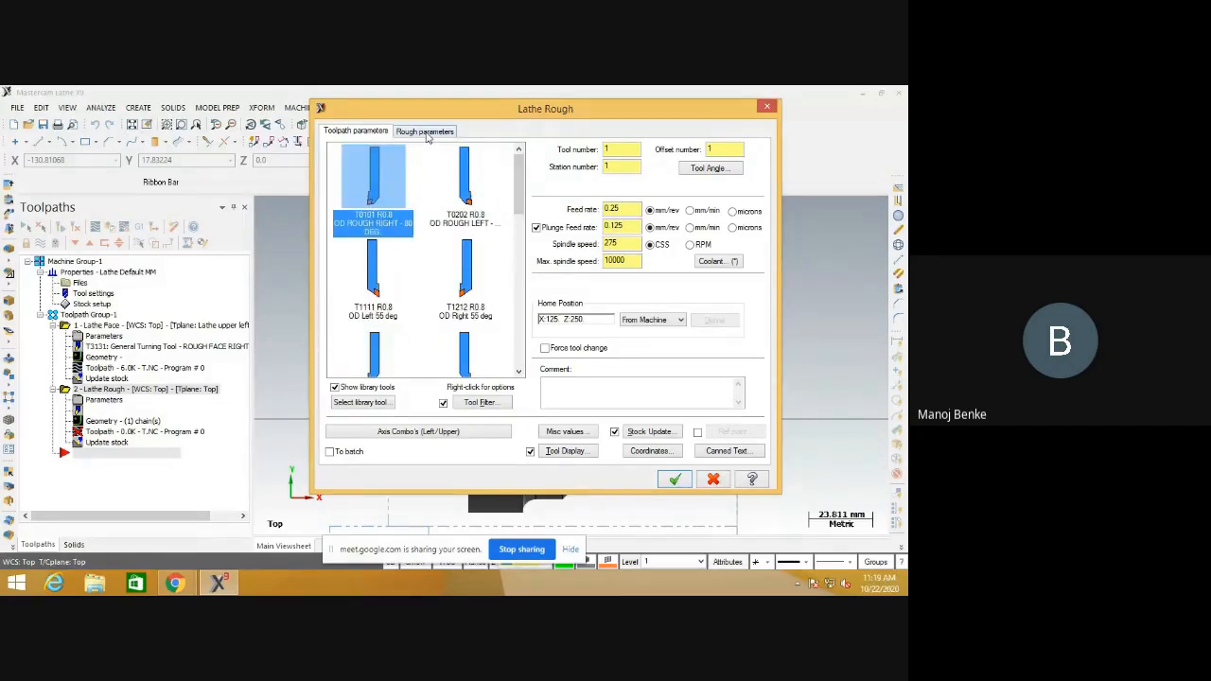
Set the roughing depth of cut to 0.5 mm with equal steps and generate the toolpath.
click(425, 133)
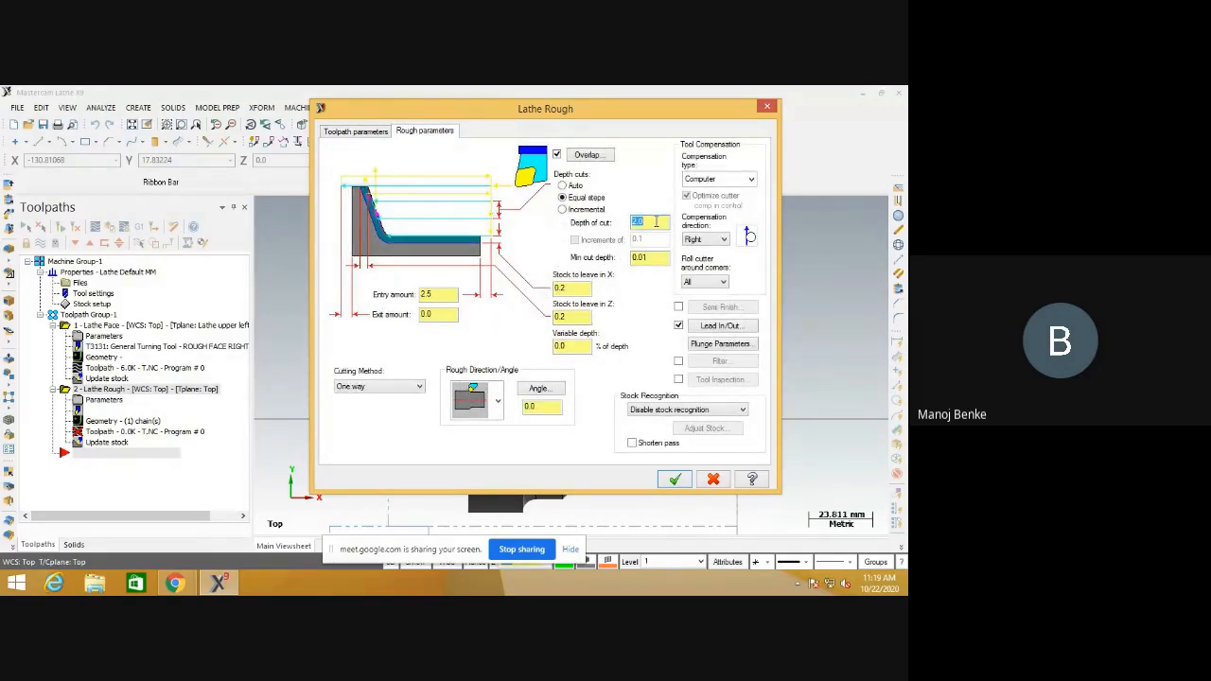
text(0.5)
click(673, 481)
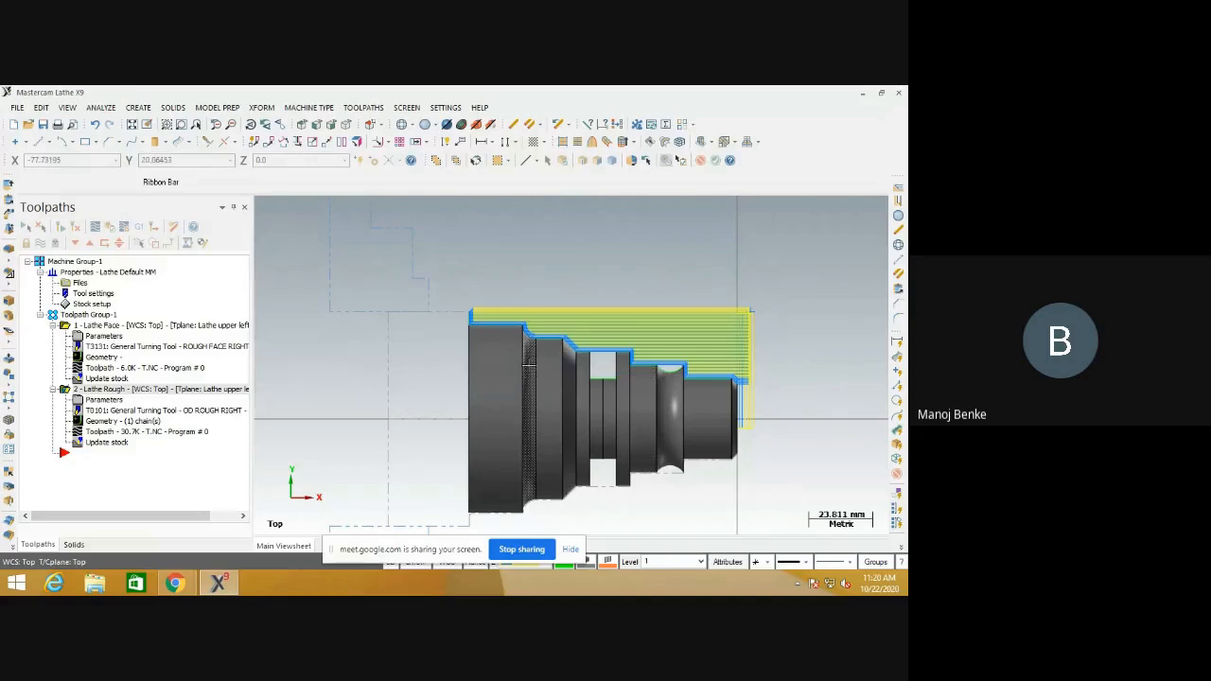
Select all operations, open them for verification in a maximized Mastercam Simulator window, and inspect the stock, chuck and tool setup.
scroll(402, 335, down, 3)
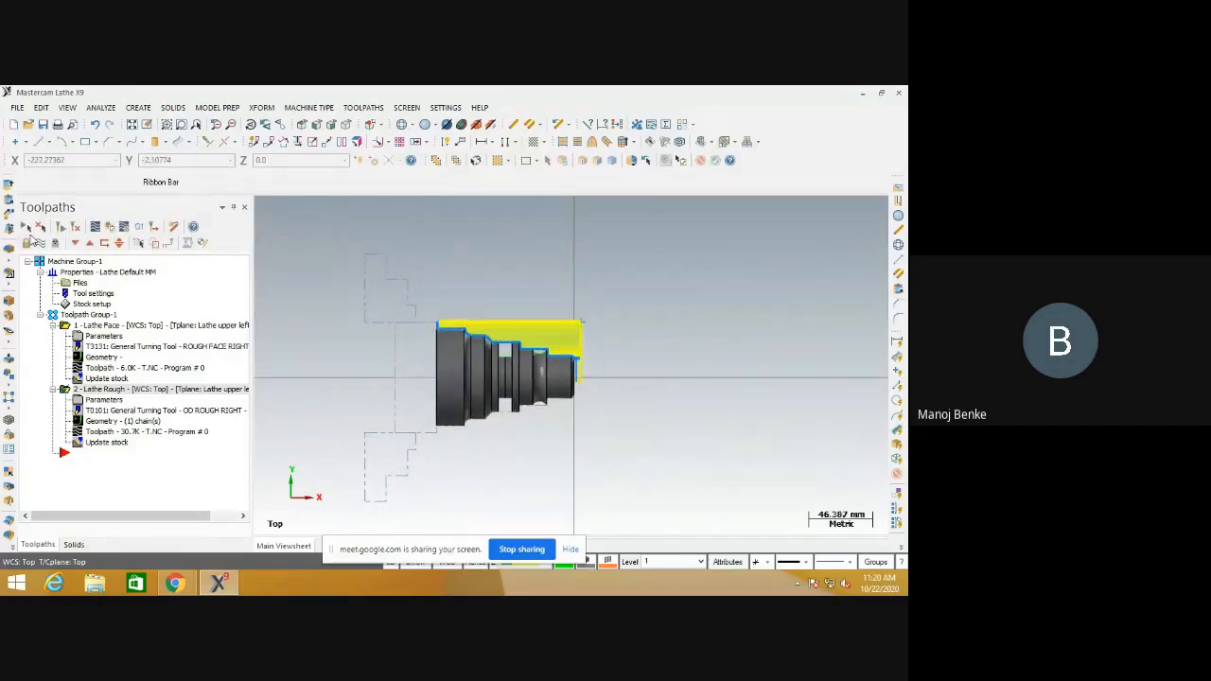
click(26, 227)
click(111, 234)
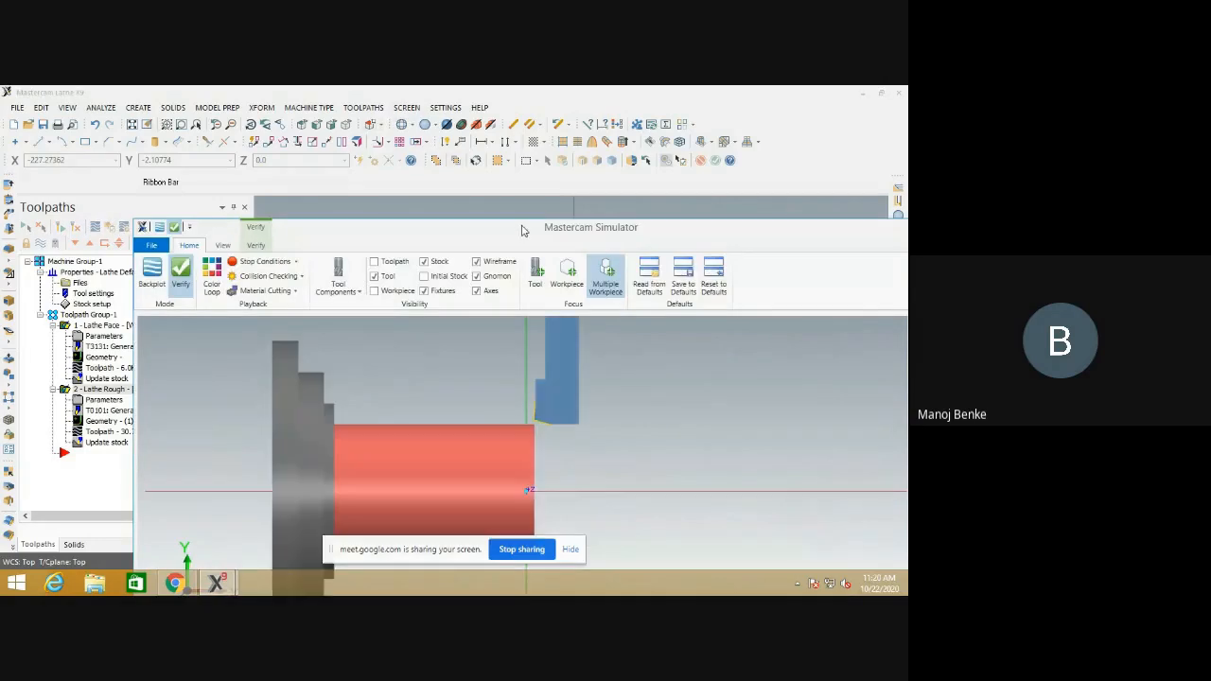
double_click(523, 233)
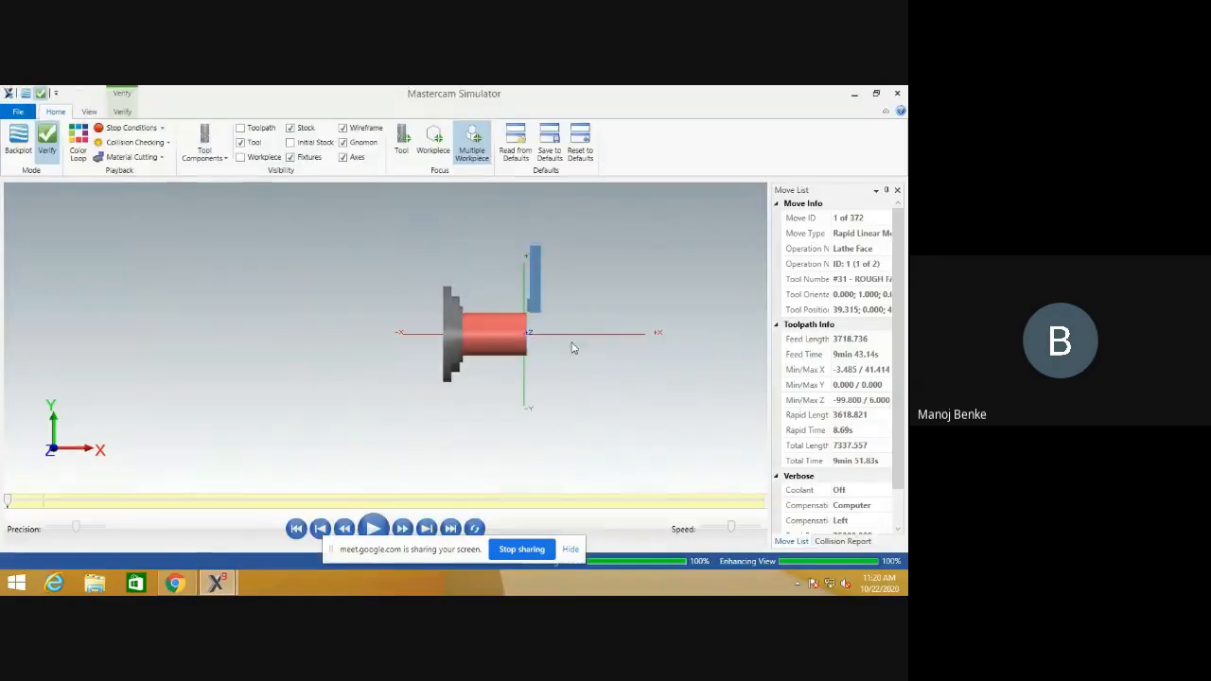
middle_drag(541, 375, 549, 401)
scroll(506, 333, up, 4)
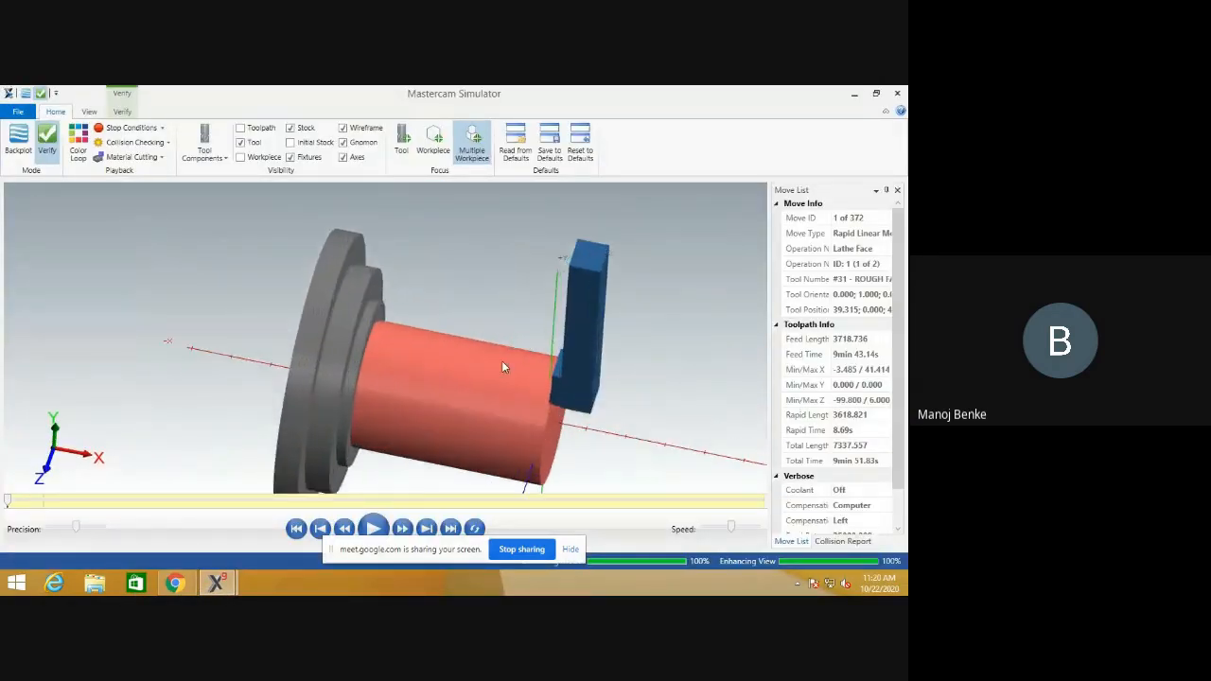
scroll(501, 360, down, 2)
mouse_move(503, 362)
middle_down()
mouse_move(508, 319)
mouse_move(504, 343)
middle_up()
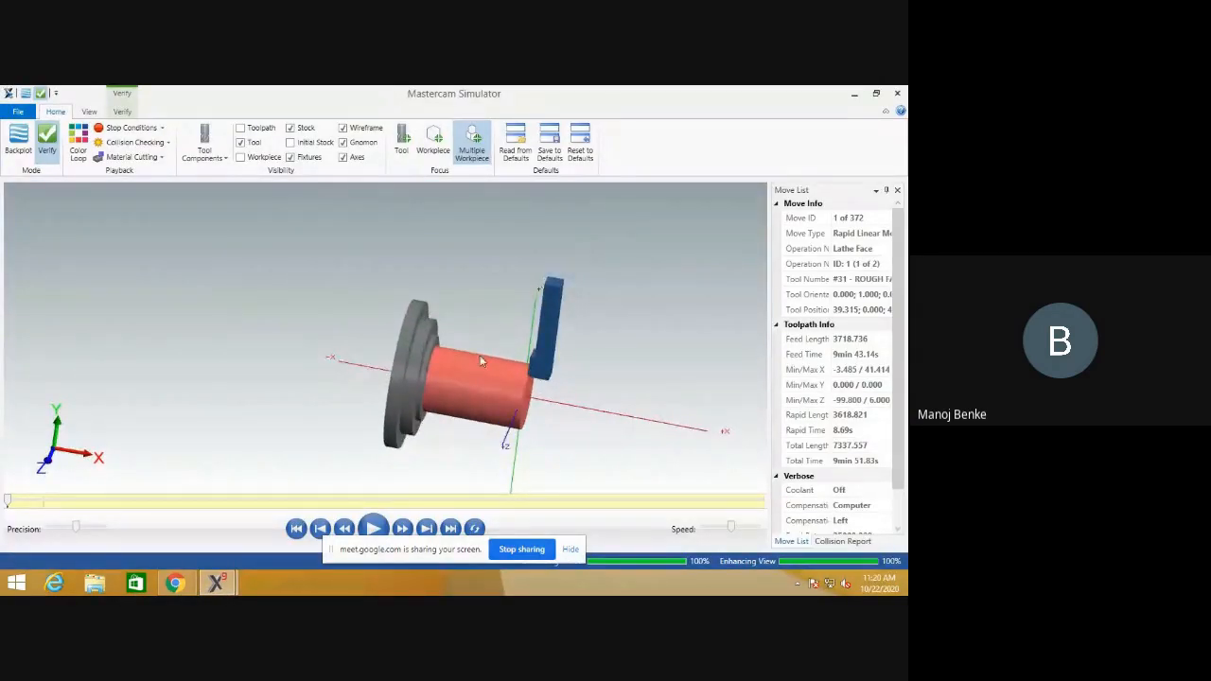